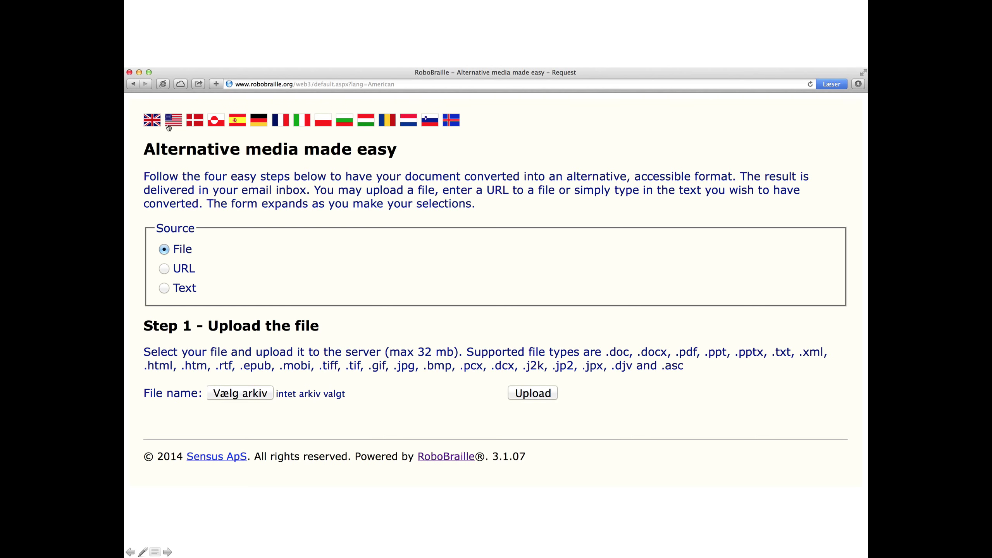
# Step: Leave the slideshow for the live RoboBraille request page on robobraille.org
pyautogui.press('super+Tab')
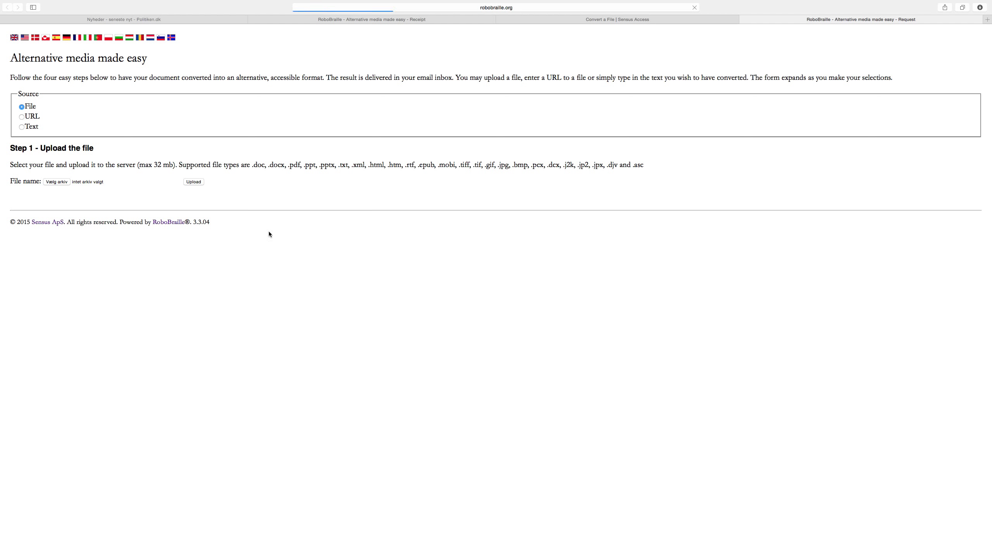
# Step: Enlarge the page, preview it in Danish, Greenlandic, Spanish, German and French, then return to English
pyautogui.press('super+plus')
pyautogui.press('super+plus')
pyautogui.press('super+plus')
pyautogui.press('super+plus')
pyautogui.press('super+plus')
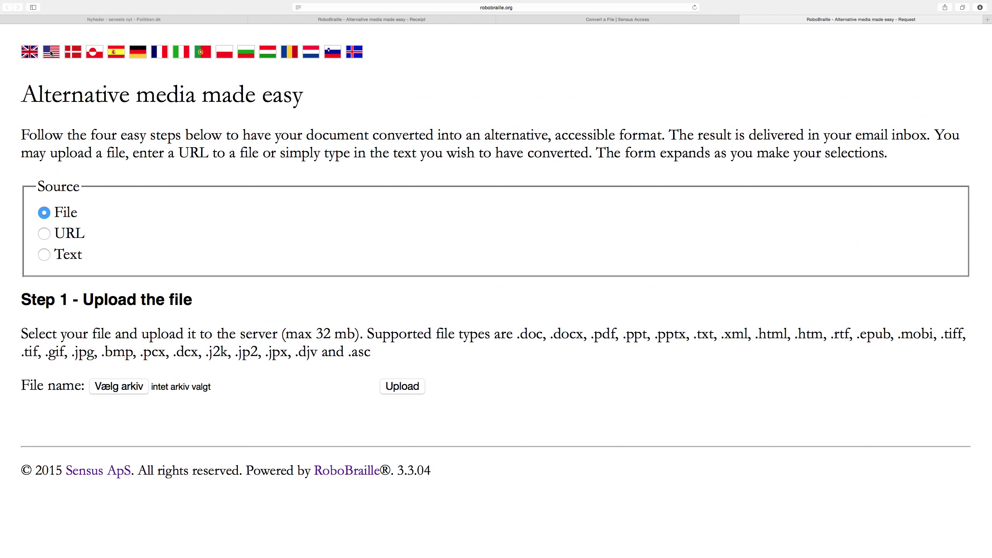
pyautogui.click(74, 52)
pyautogui.click(94, 53)
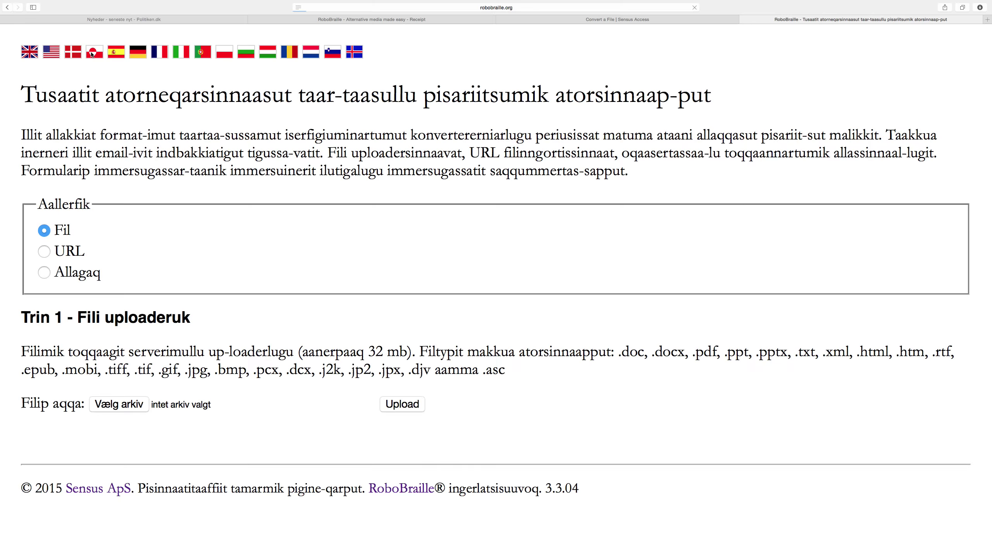
pyautogui.click(117, 53)
pyautogui.click(138, 53)
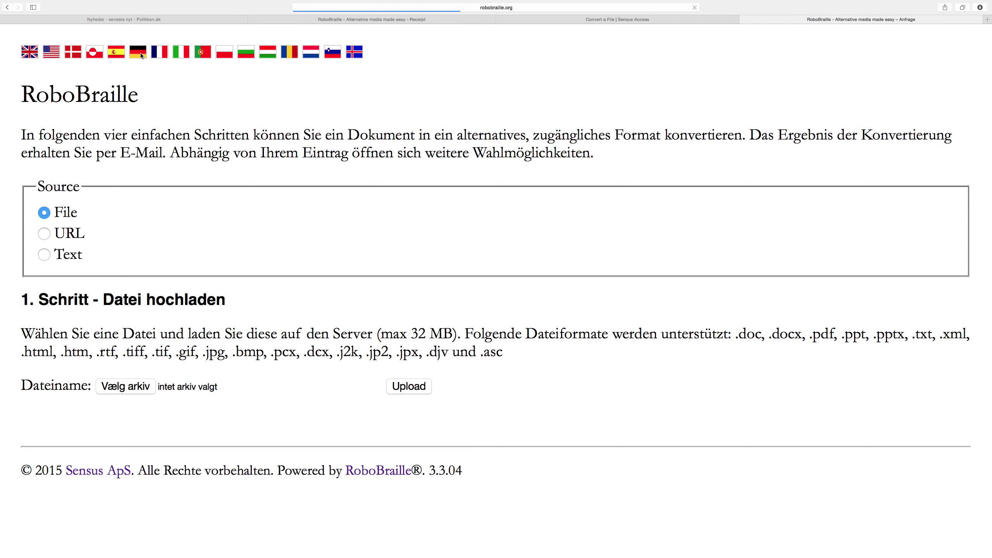
pyautogui.click(161, 54)
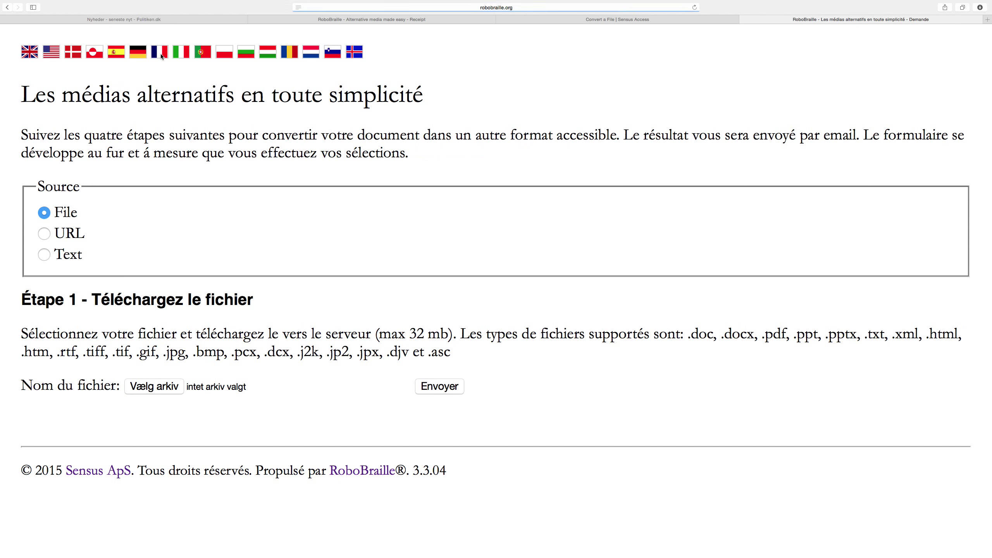
pyautogui.click(97, 54)
pyautogui.click(75, 53)
pyautogui.click(56, 53)
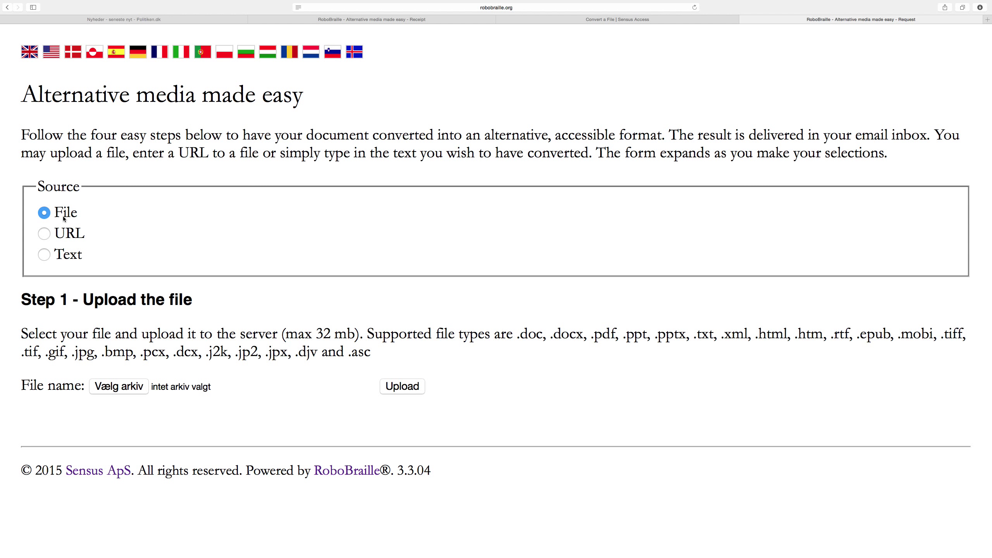
pyautogui.click(44, 235)
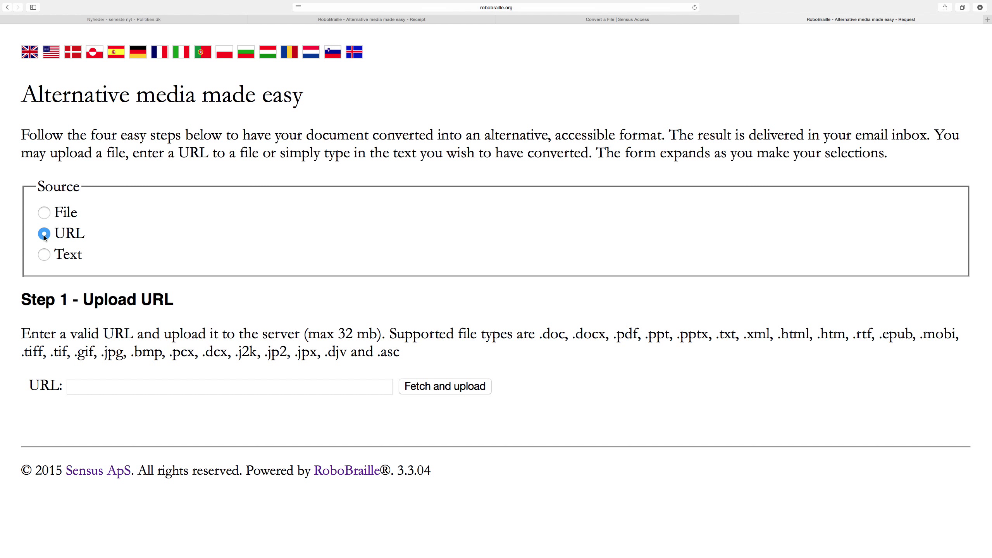
pyautogui.click(44, 255)
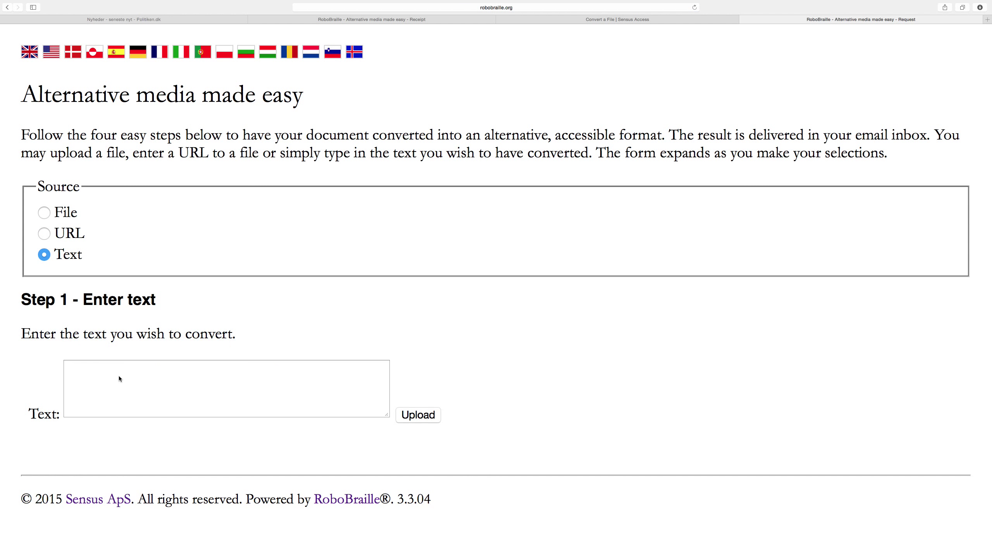
pyautogui.click(167, 382)
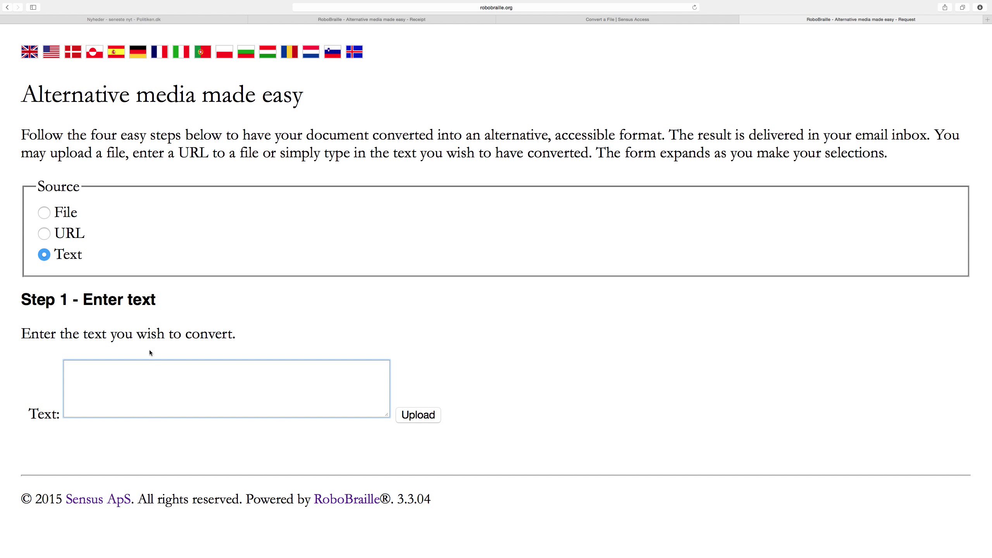
pyautogui.click(45, 214)
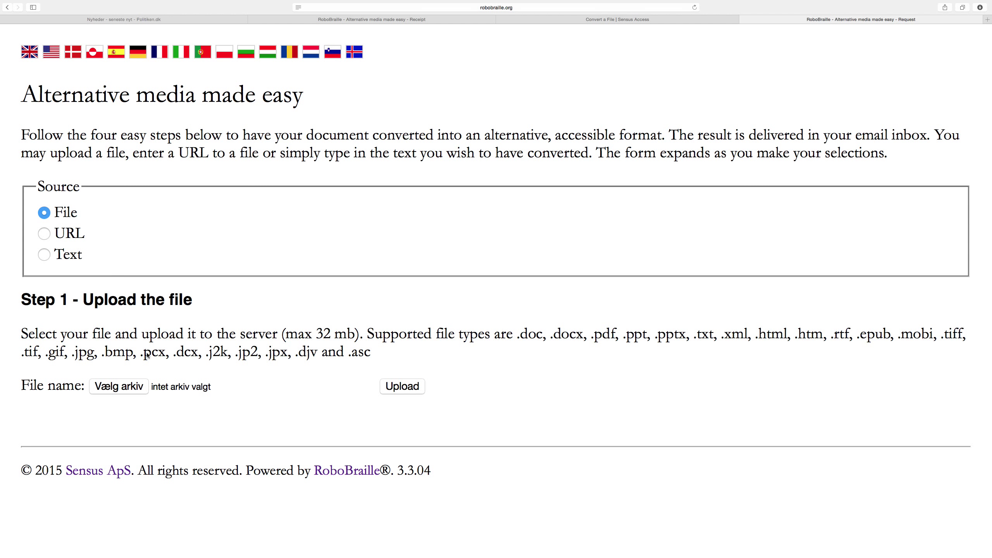
# Step: Upload Document with Math Contents.docx to RoboBraille
pyautogui.click(122, 388)
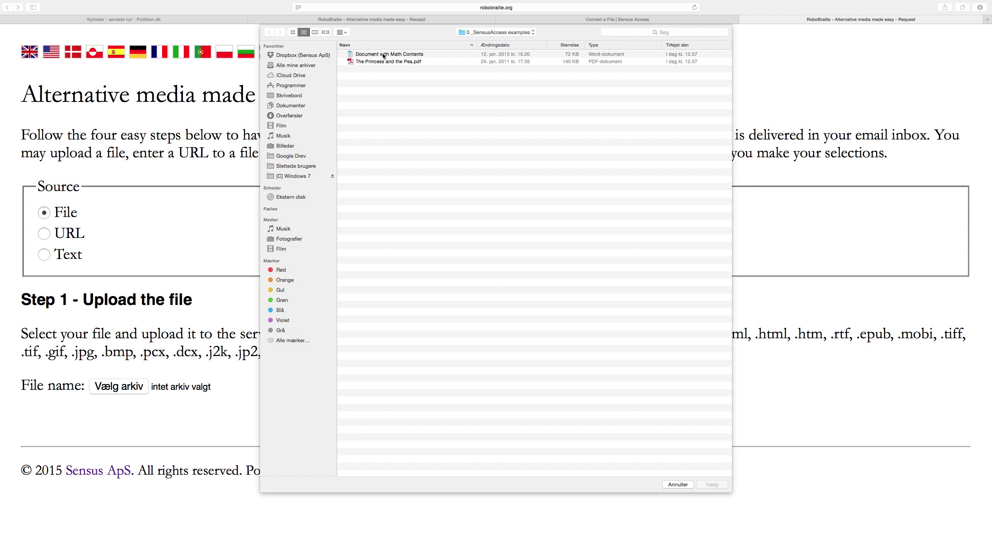
pyautogui.doubleClick(382, 55)
pyautogui.click(405, 386)
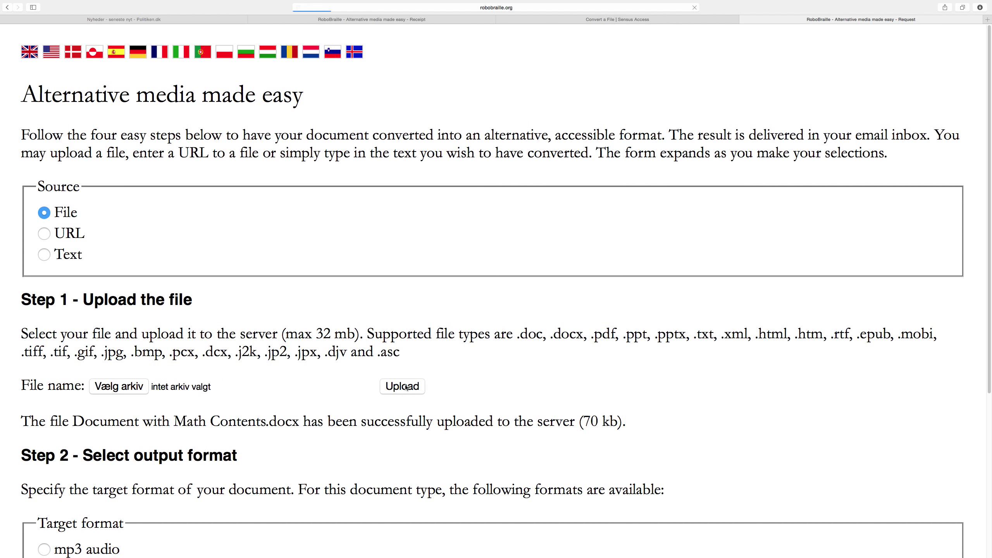
# Step: Choose mp3 audio as the target format in Step 2
pyautogui.scroll(-5, 388, 405)
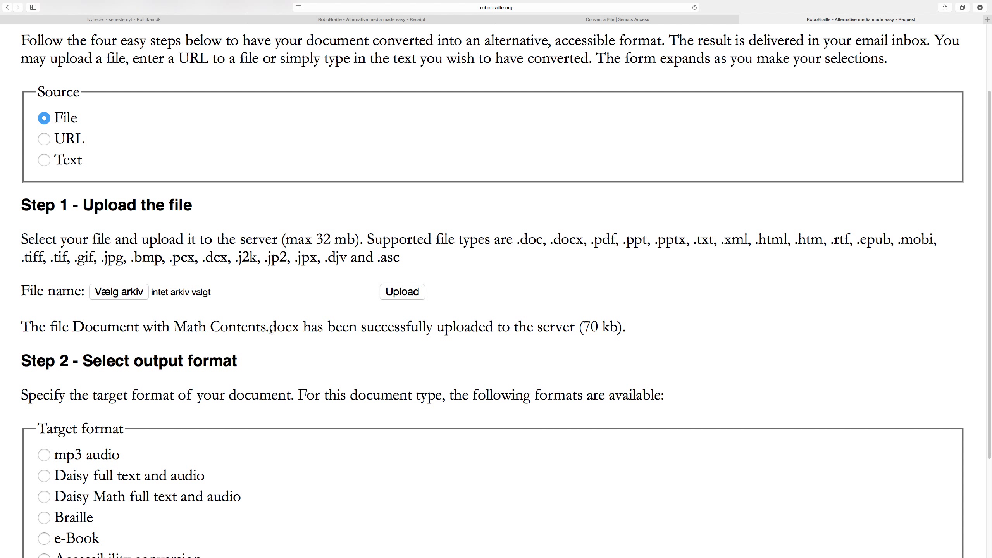
pyautogui.scroll(-1, 269, 342)
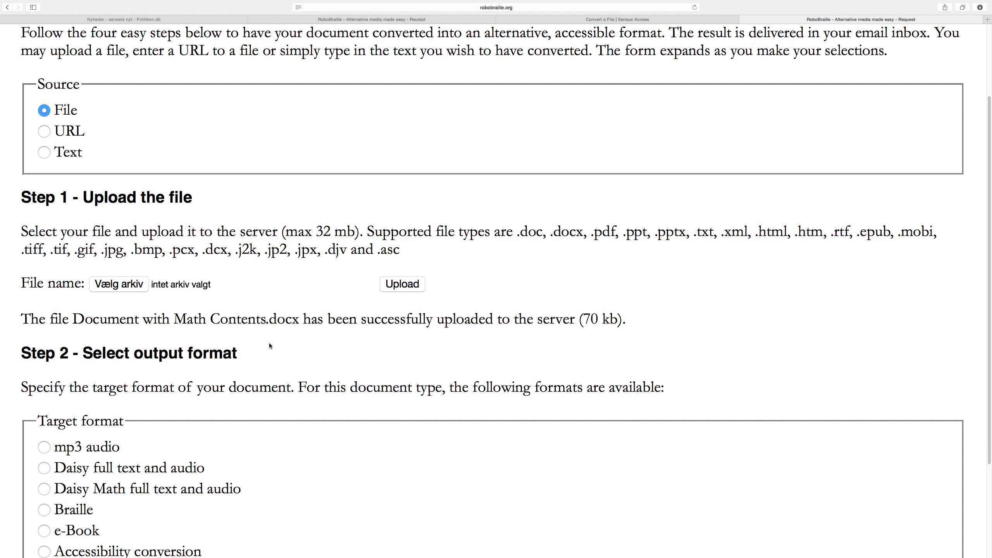
pyautogui.scroll(-5, 269, 346)
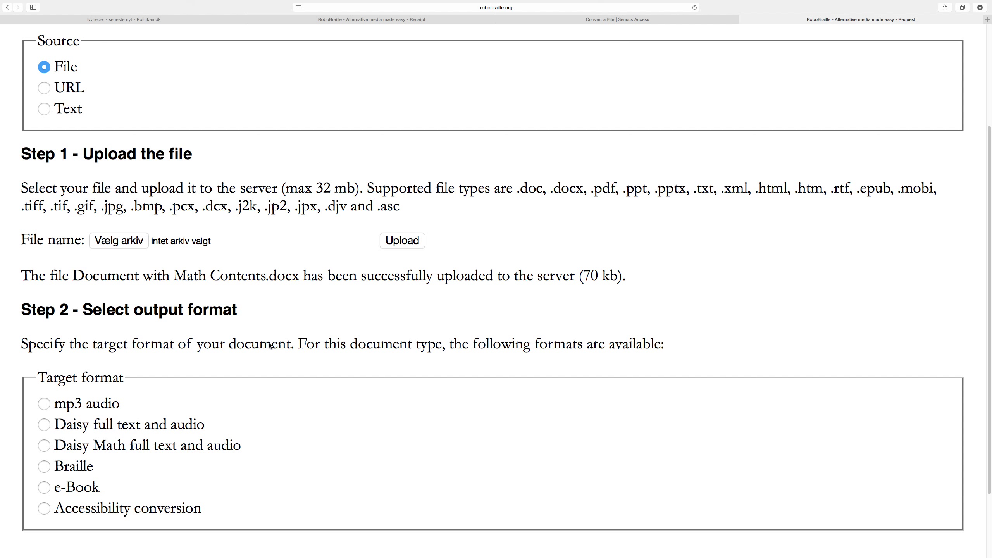
pyautogui.scroll(-1, 269, 345)
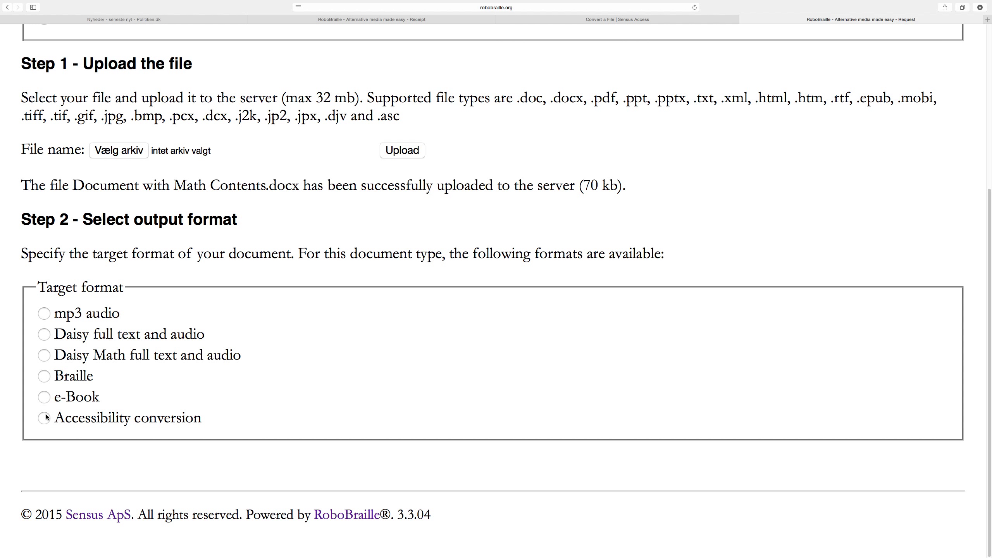
pyautogui.click(44, 314)
# Step: Set the speech language to American English after briefly trying French
pyautogui.scroll(-10, 47, 320)
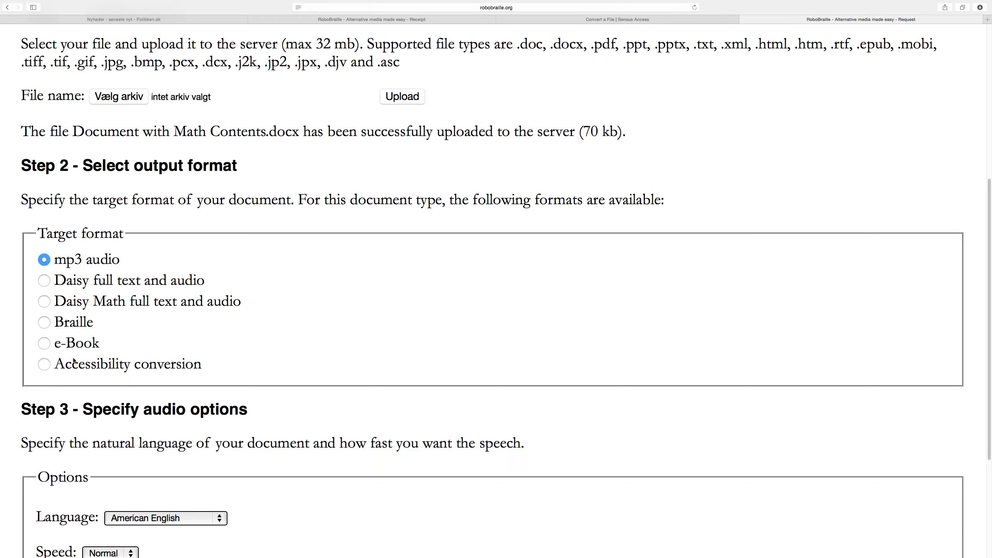
pyautogui.scroll(-5, 73, 361)
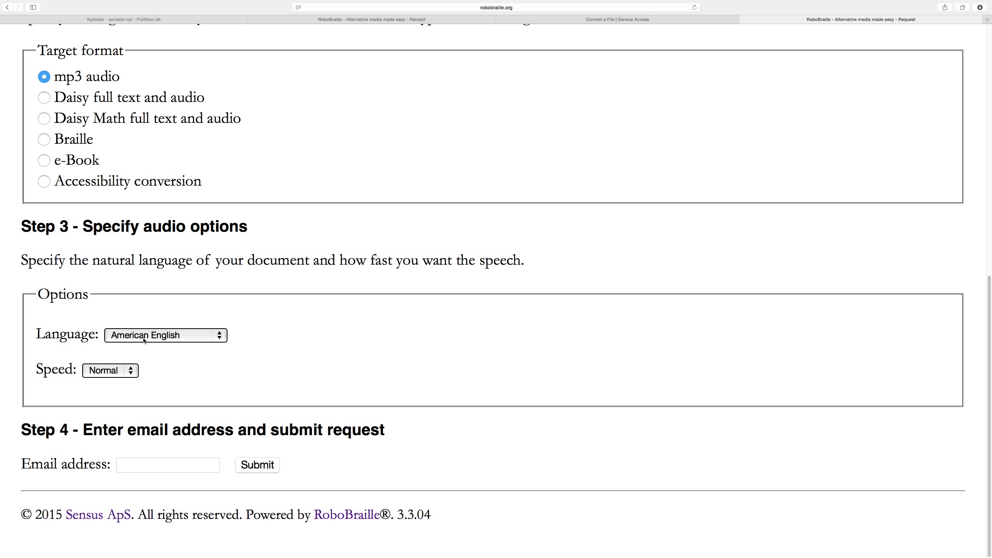
pyautogui.click(144, 341)
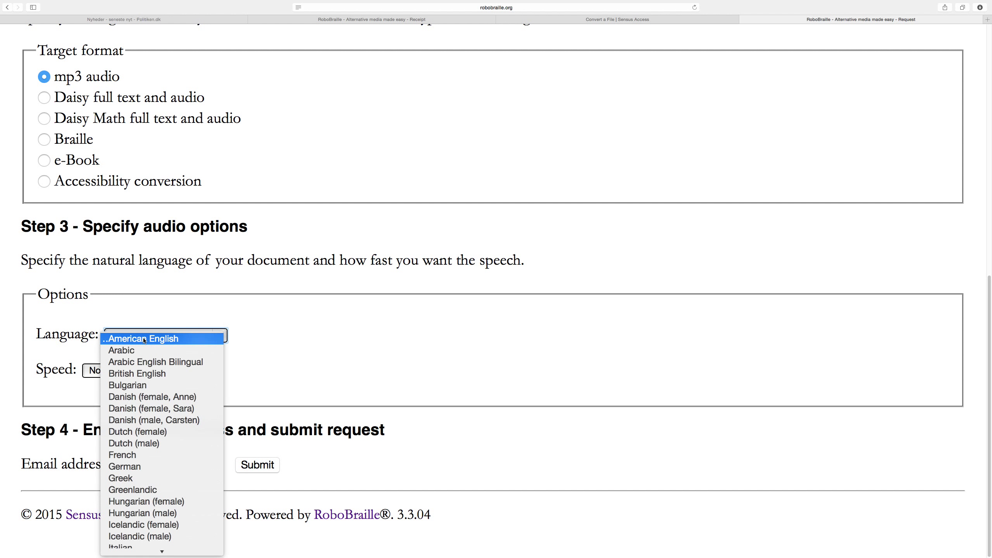
pyautogui.click(129, 457)
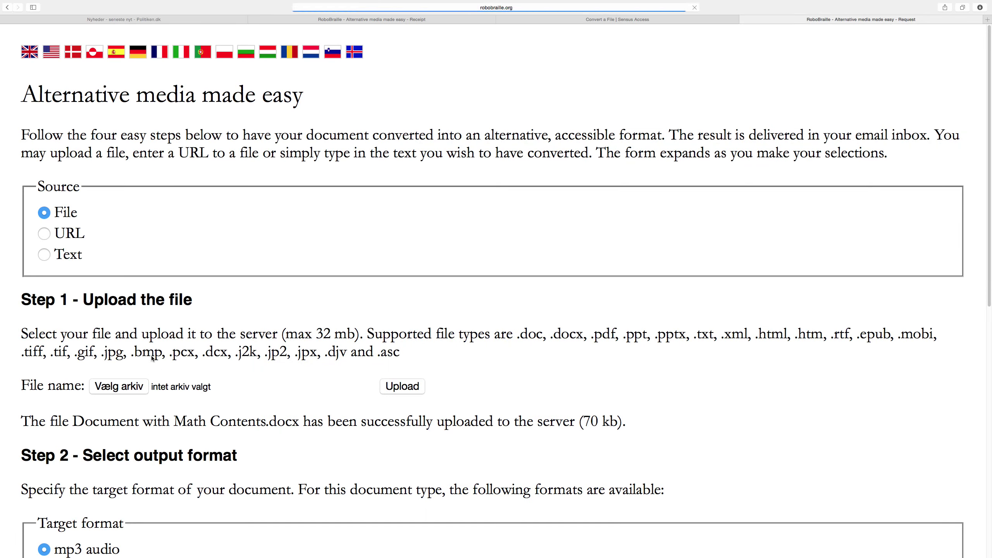
pyautogui.scroll(-10, 128, 454)
pyautogui.scroll(-3, 128, 449)
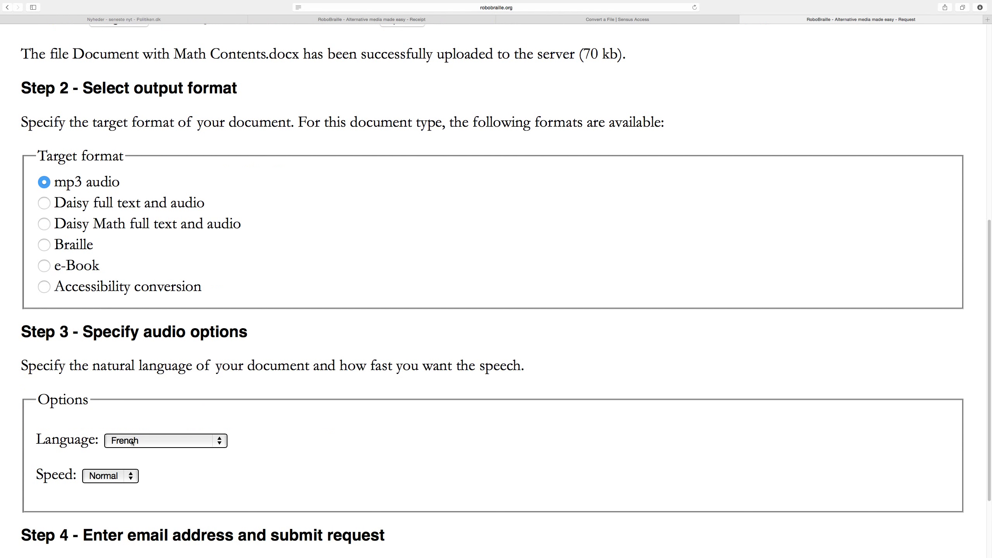
pyautogui.click(132, 446)
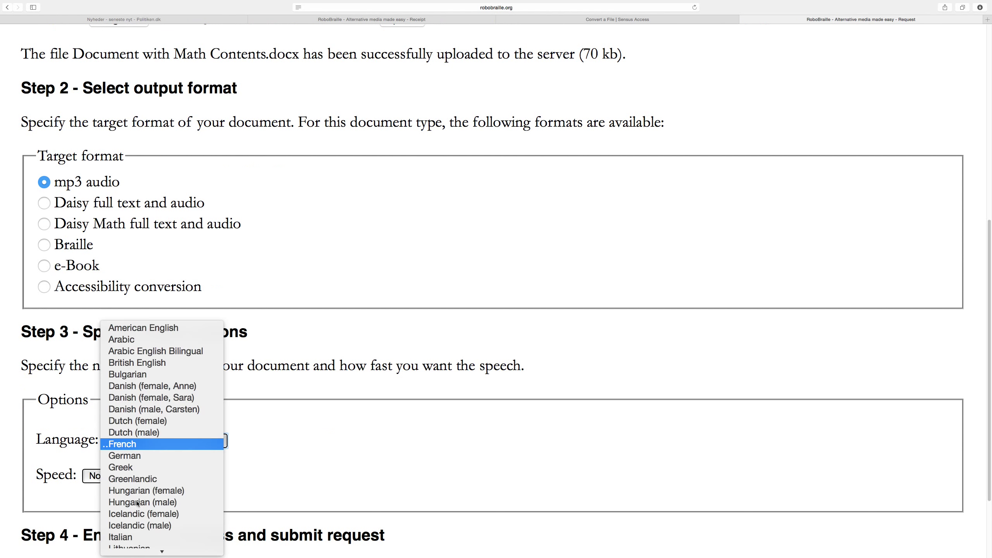
pyautogui.scroll(-3, 133, 468)
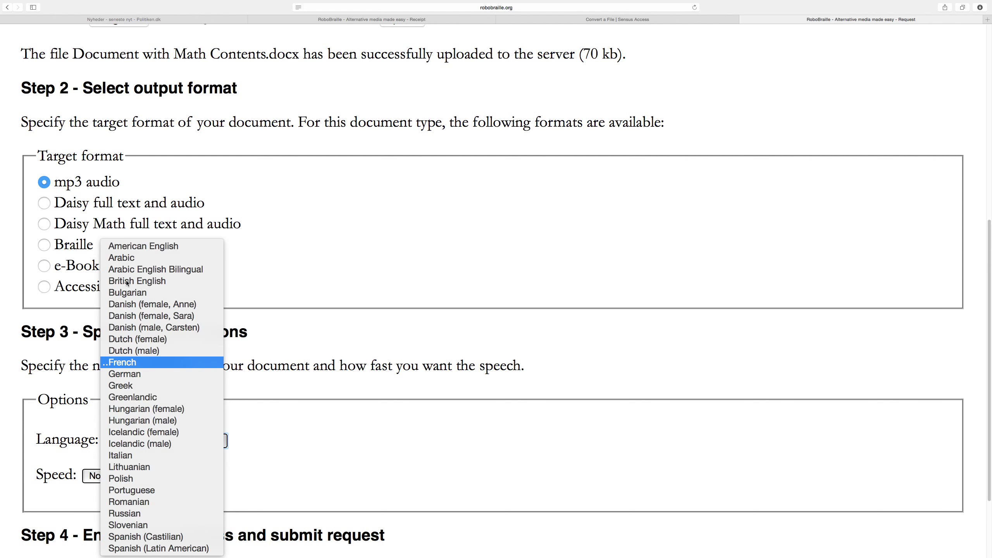
pyautogui.click(131, 246)
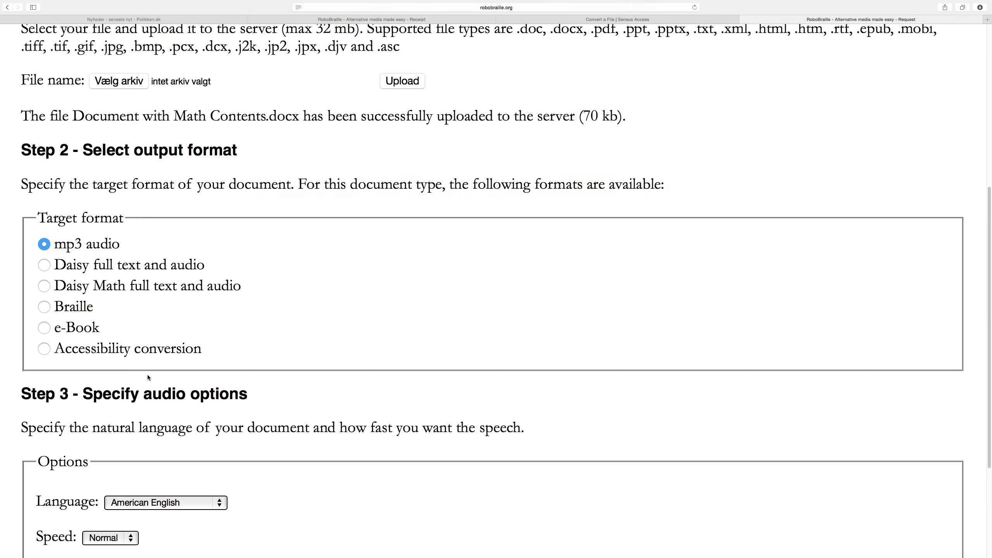
# Step: Keep the speech speed at Normal and move to the email address field
pyautogui.scroll(-5, 148, 376)
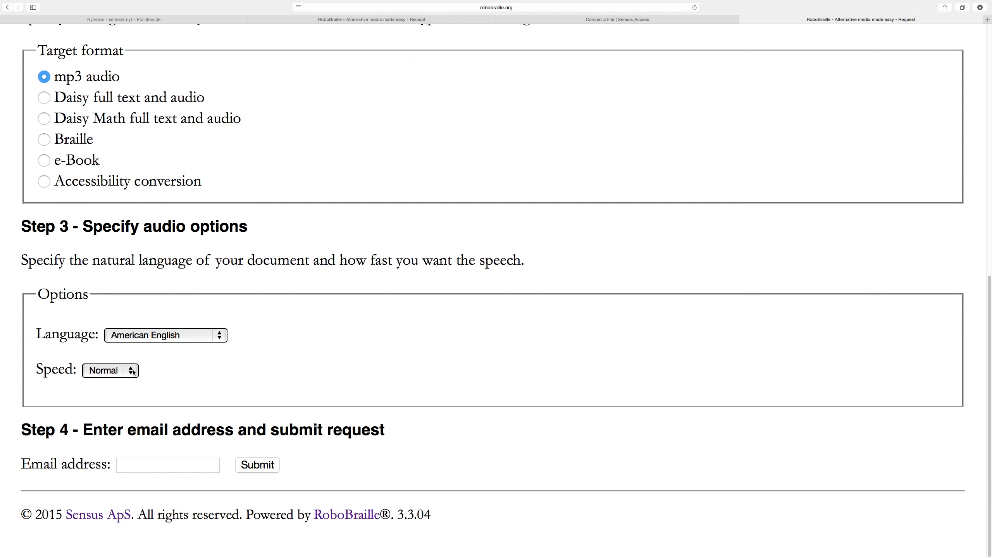
pyautogui.click(132, 370)
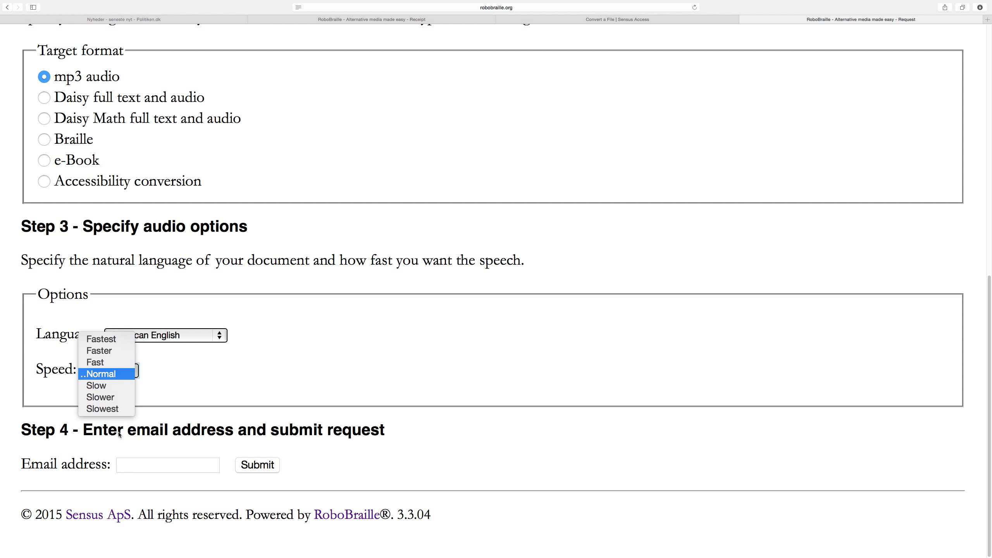
pyautogui.click(131, 471)
pyautogui.click(140, 467)
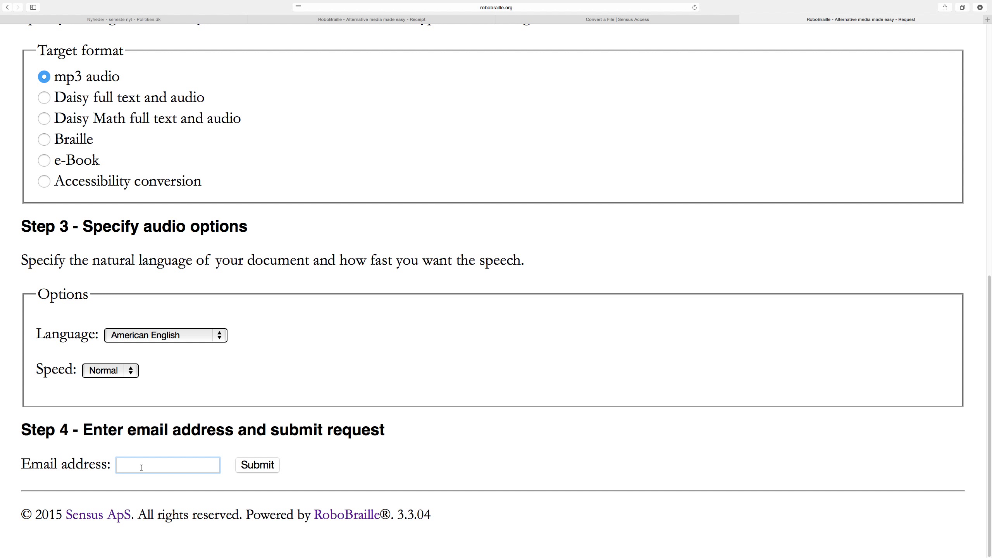
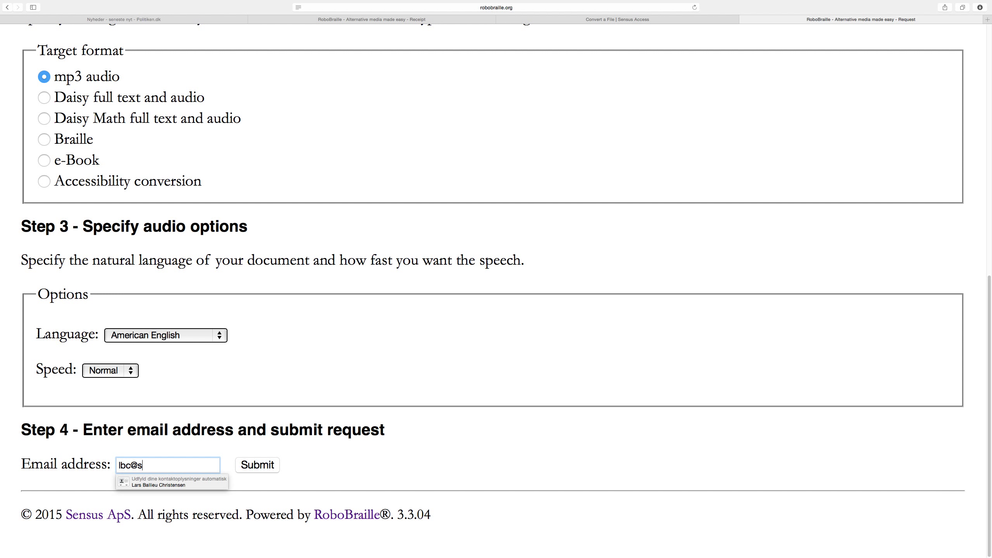
# Step: Enter the delivery email address, submit the mp3 request, and return to a blank form
pyautogui.click(312, 464)
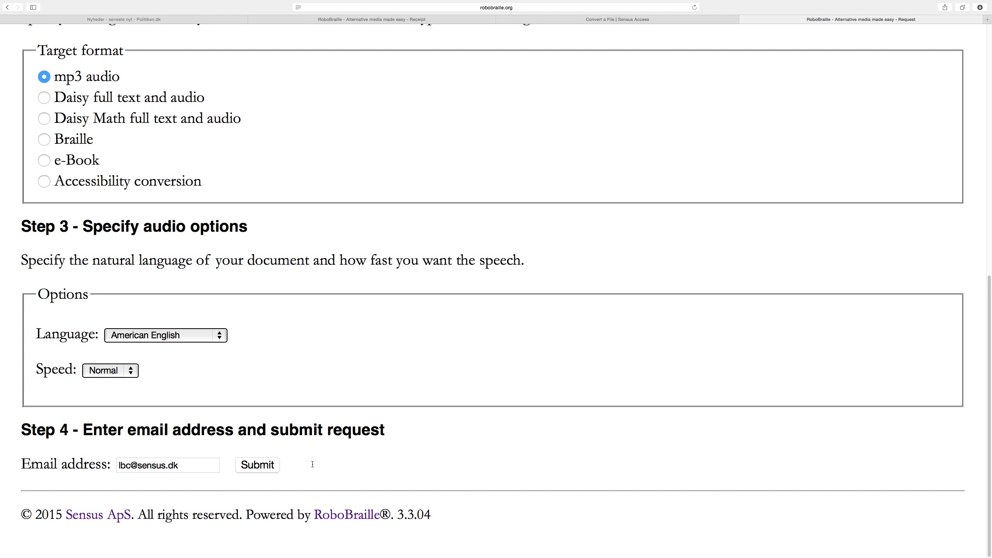
pyautogui.click(258, 465)
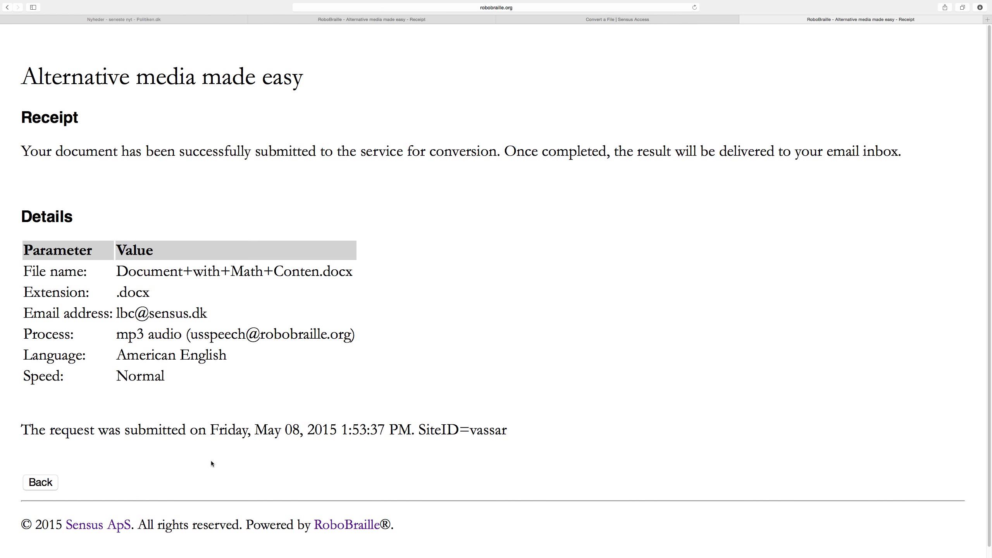
pyautogui.click(41, 483)
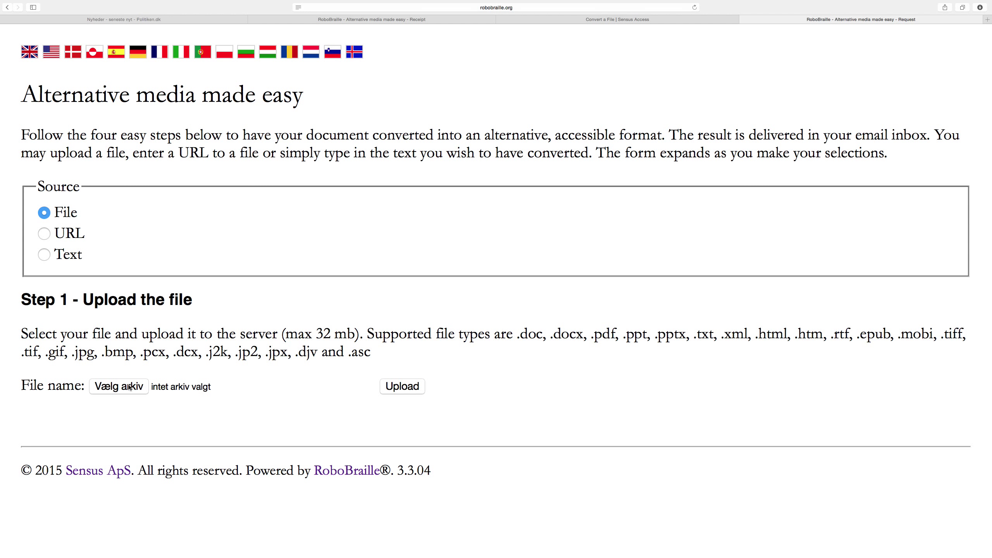
# Step: Upload The Princess and the Pea.pdf to a new request
pyautogui.click(131, 386)
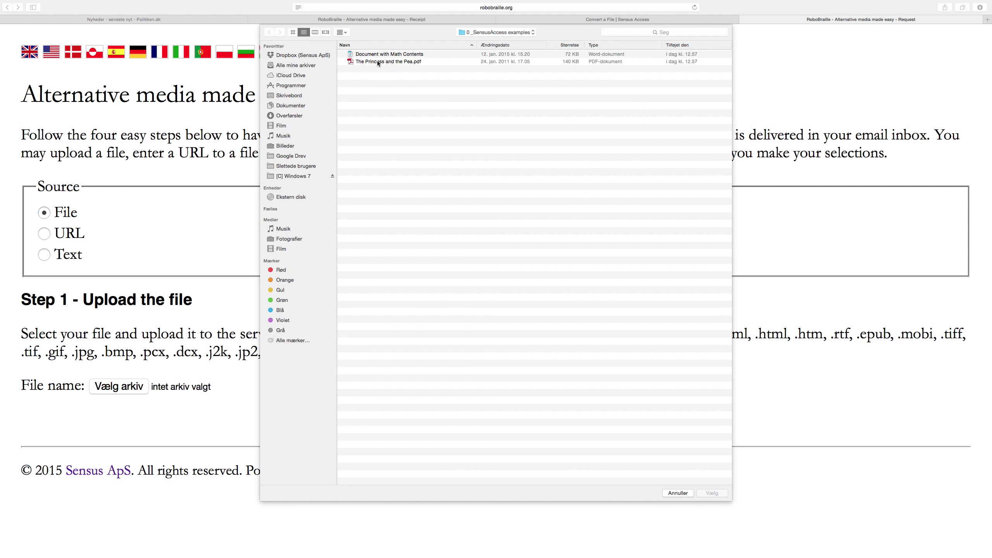
pyautogui.doubleClick(378, 64)
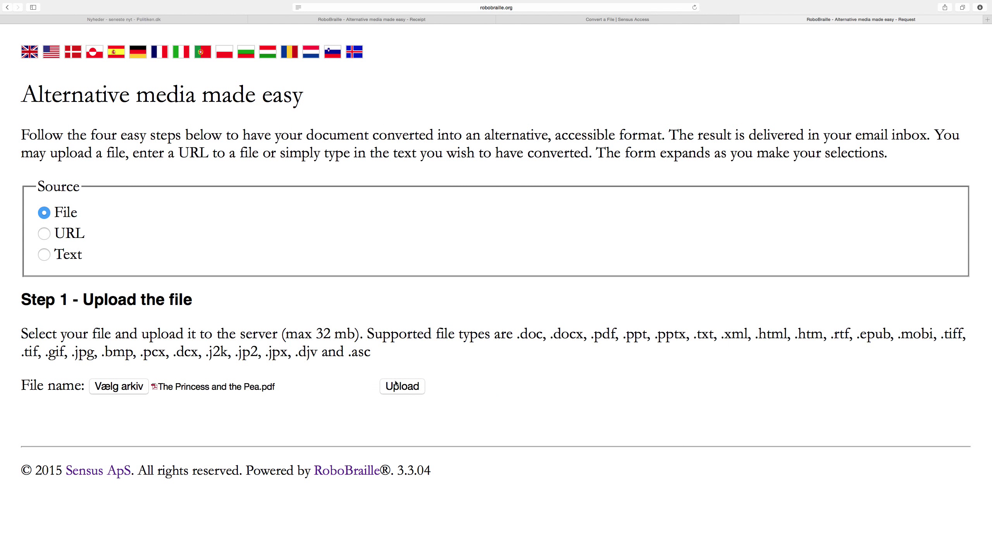
pyautogui.click(395, 385)
# Step: Choose Accessibility conversion as the PDF's target format
pyautogui.scroll(-5, 345, 384)
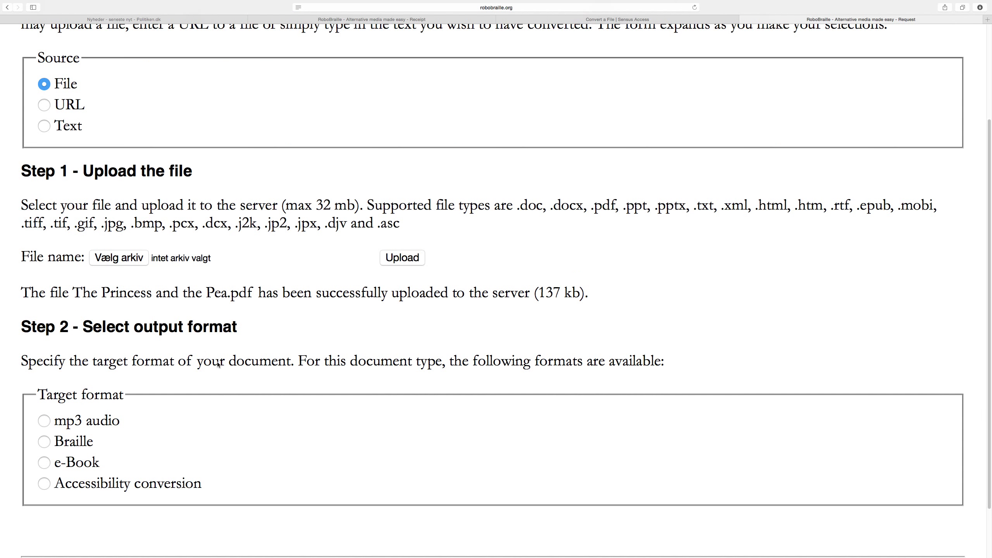
pyautogui.scroll(-2, 218, 365)
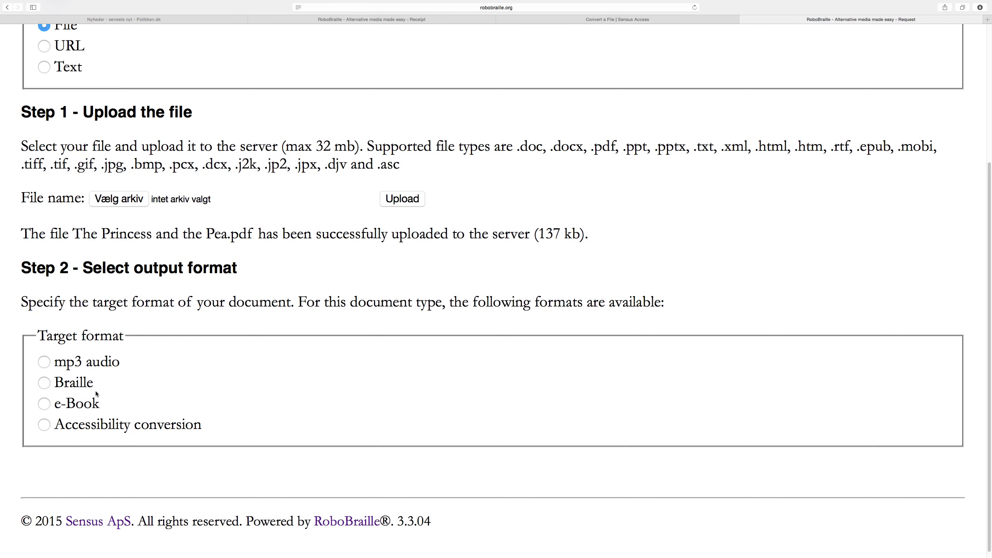
pyautogui.click(44, 426)
# Step: Keep doc - Microsoft Word as the accessibility conversion target format
pyautogui.scroll(-5, 45, 425)
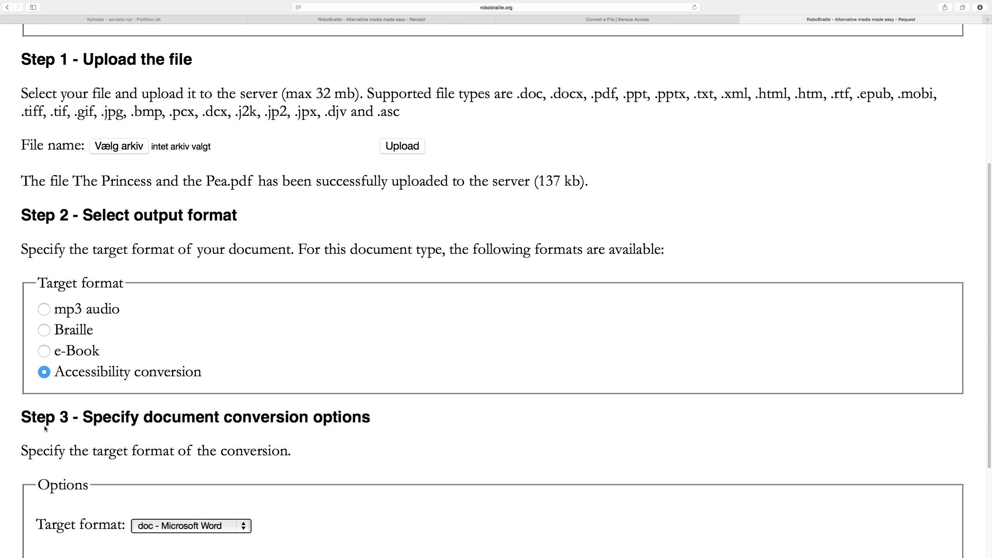
pyautogui.scroll(-4, 45, 427)
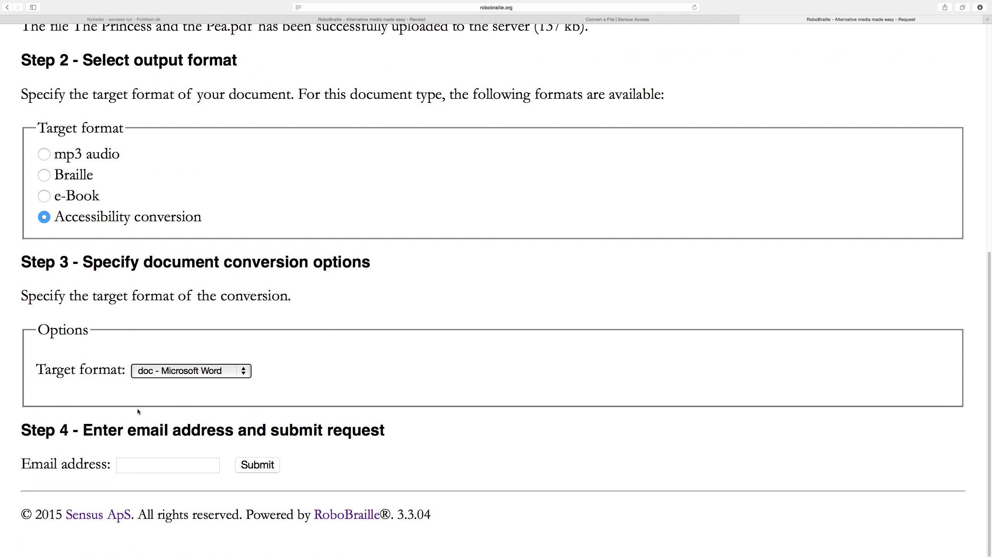
pyautogui.click(165, 374)
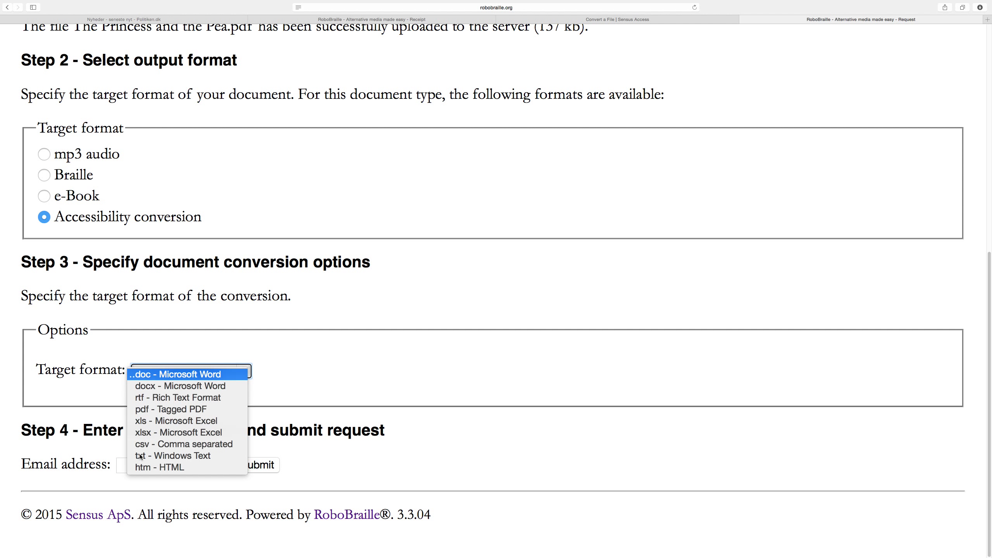
pyautogui.click(95, 451)
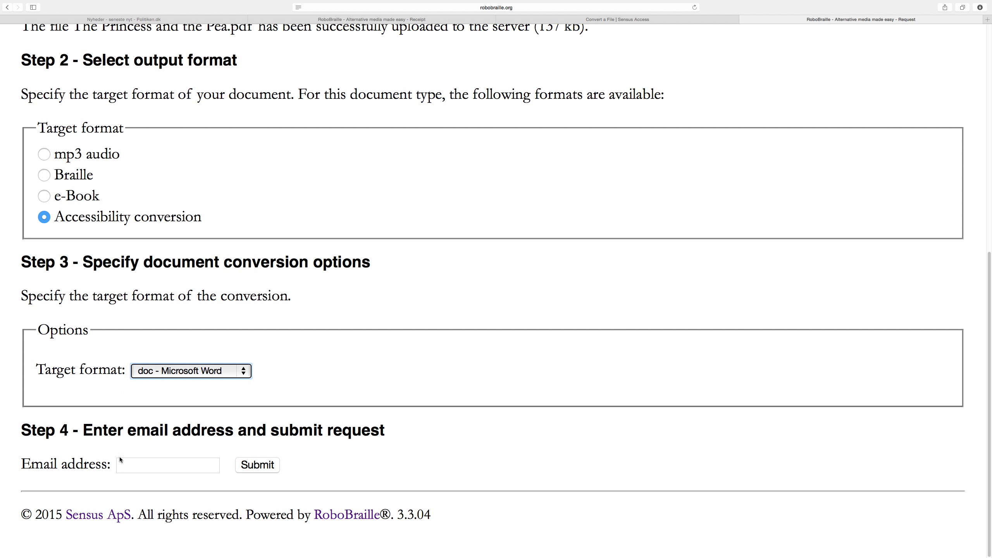
# Step: Enter the delivery email address and submit the Word conversion request
pyautogui.click(135, 469)
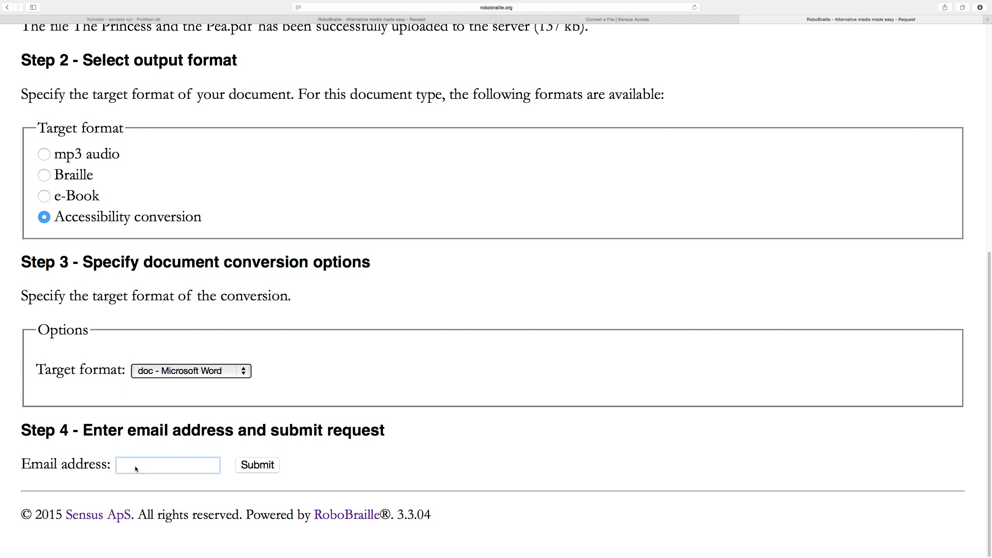
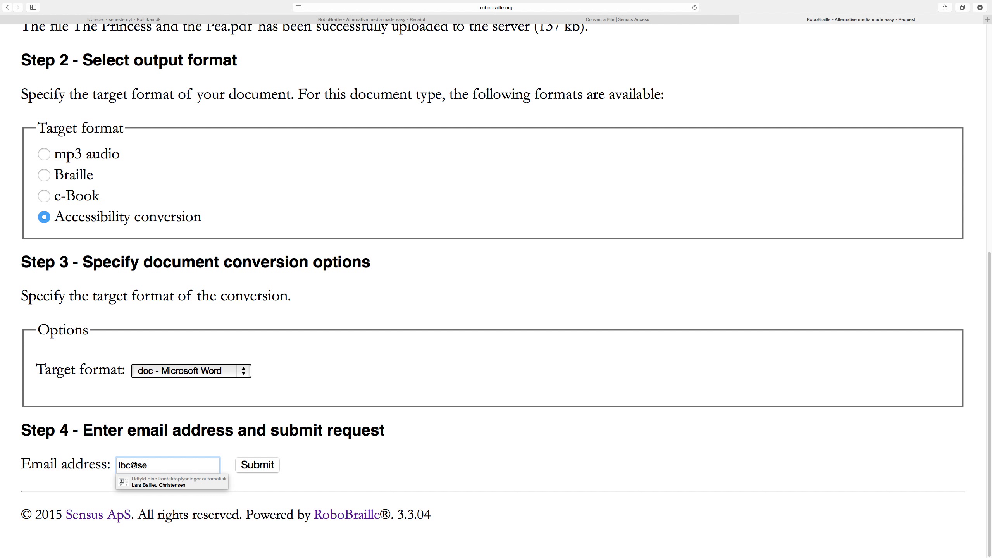
pyautogui.click(256, 464)
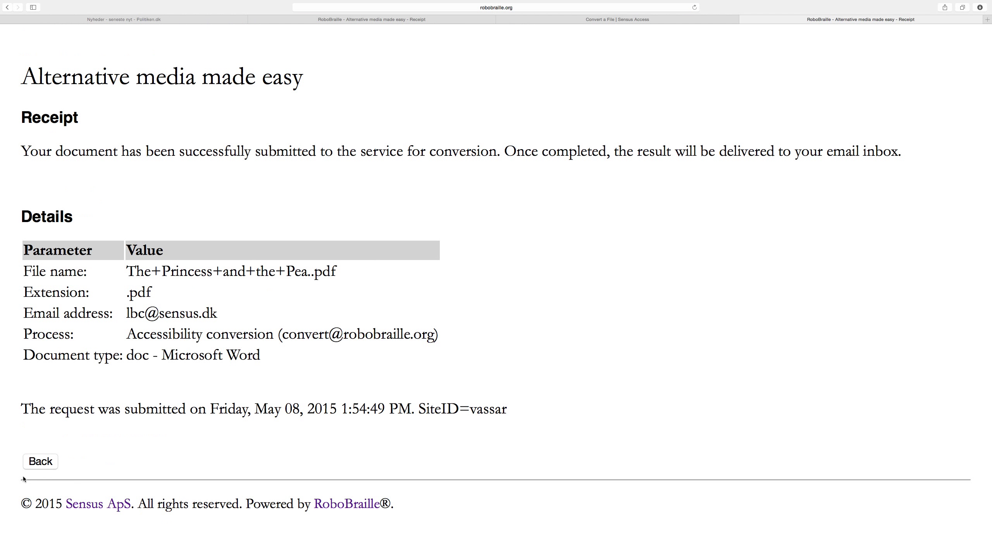
# Step: Start a blank request and upload Document with Math Contents.docx
pyautogui.click(40, 463)
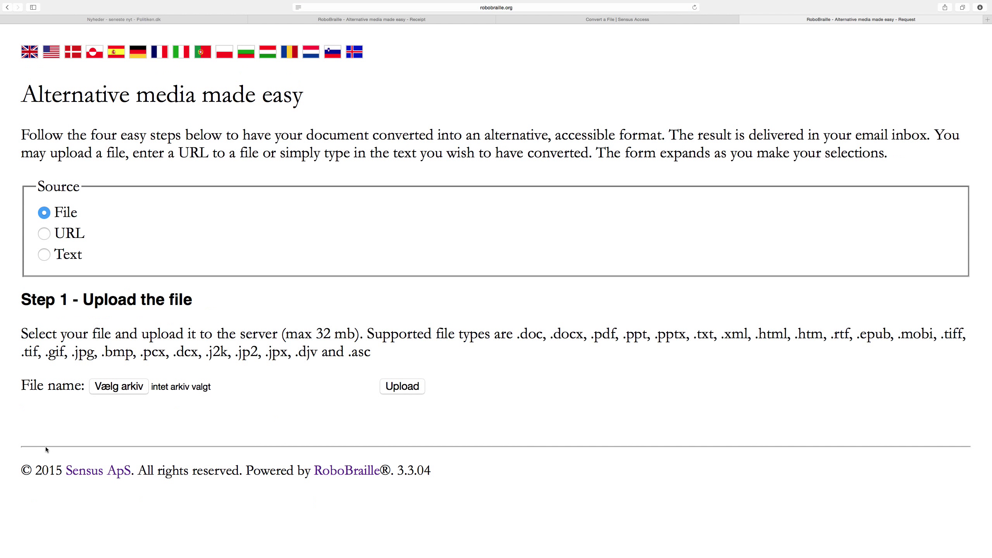
pyautogui.click(109, 392)
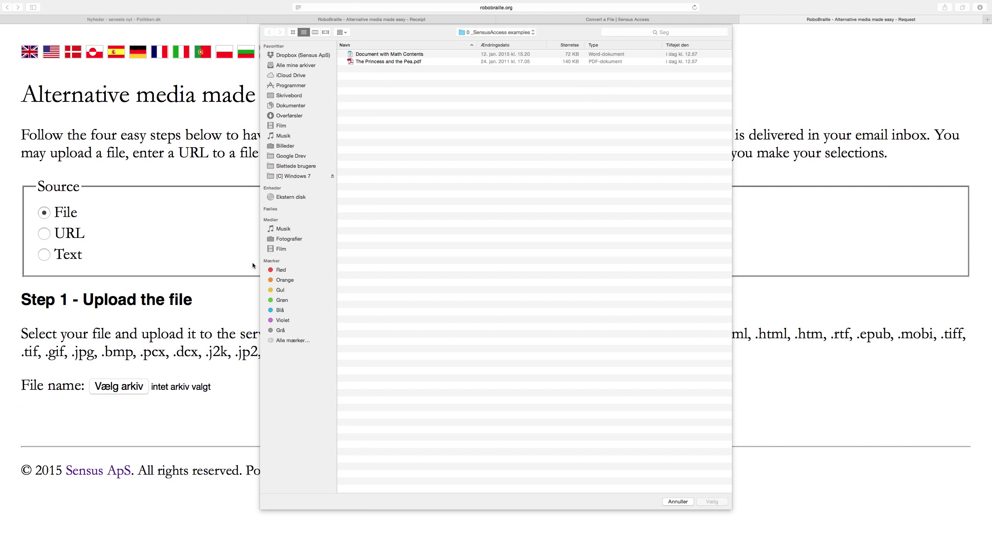
pyautogui.doubleClick(372, 55)
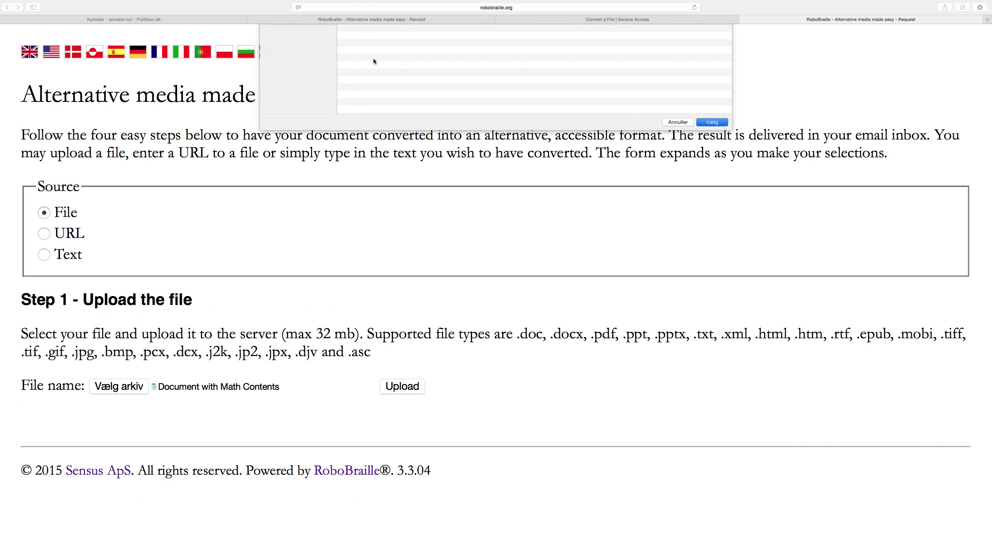
pyautogui.click(399, 386)
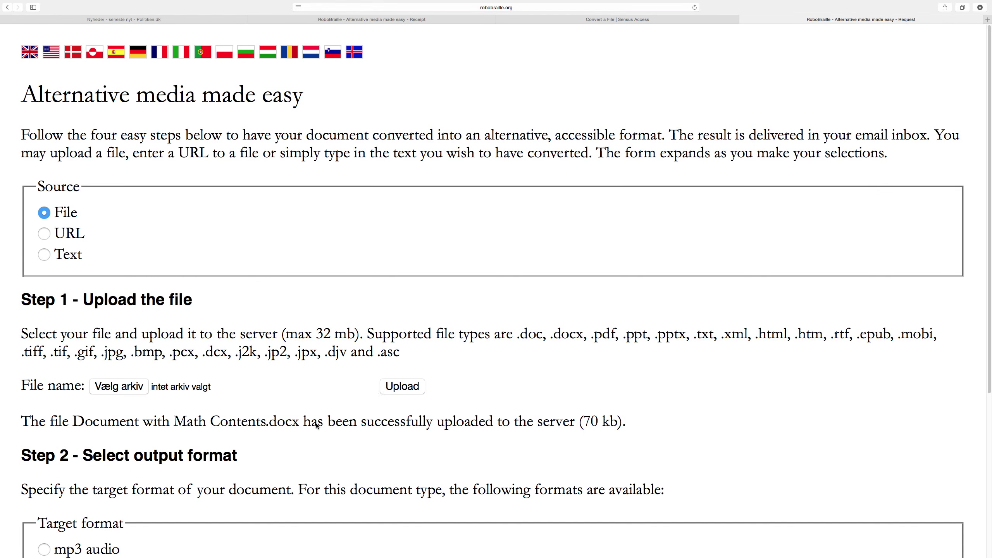
# Step: Choose e-Book as the target format for the uploaded document
pyautogui.scroll(-4, 316, 423)
pyautogui.scroll(-3, 316, 423)
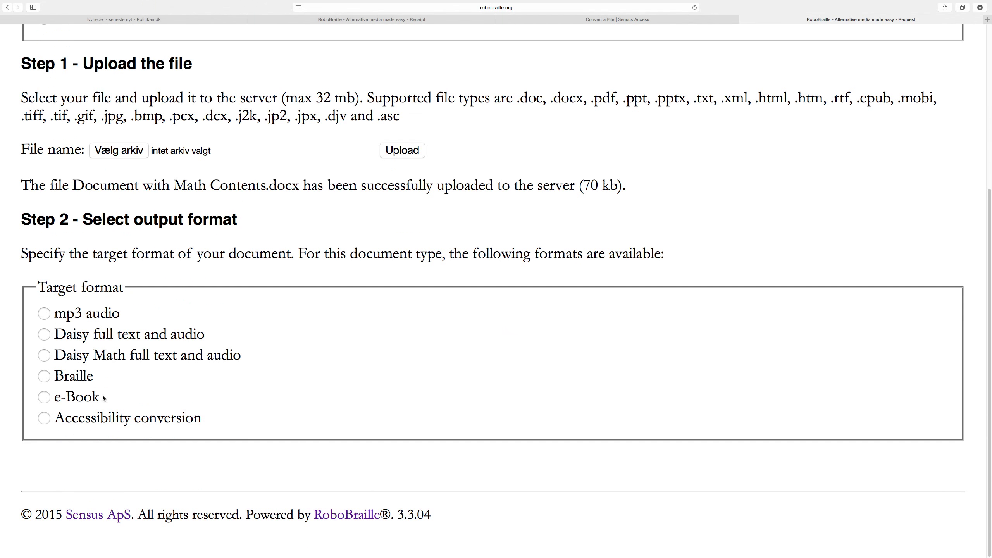
pyautogui.click(44, 397)
pyautogui.scroll(-12, 61, 397)
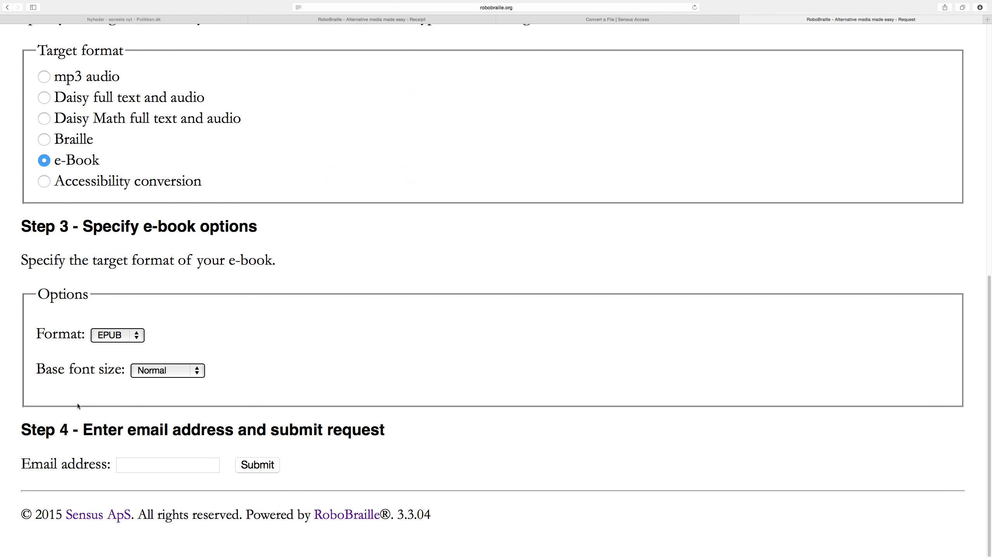
# Step: Keep EPUB as the e-book format and Normal as the base font size
pyautogui.click(137, 335)
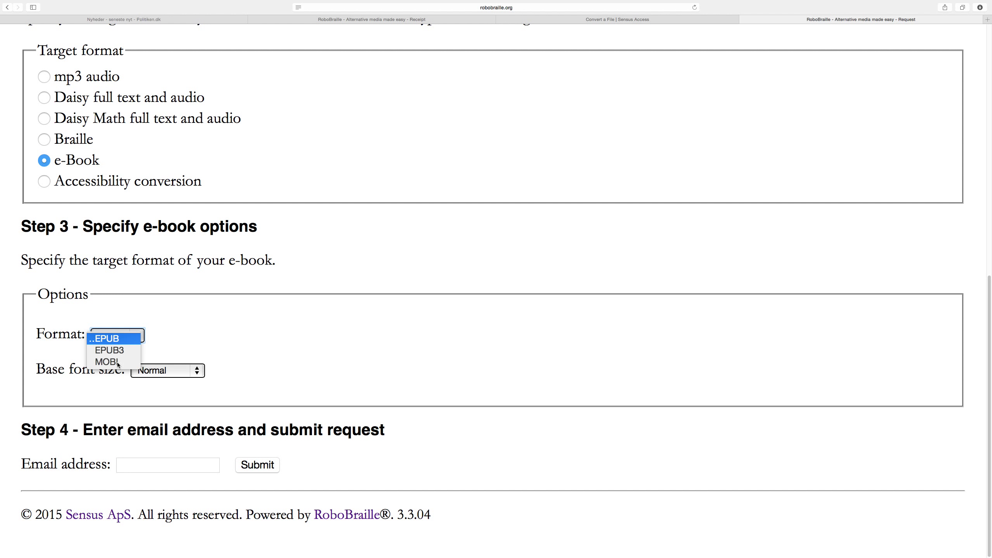
pyautogui.click(174, 343)
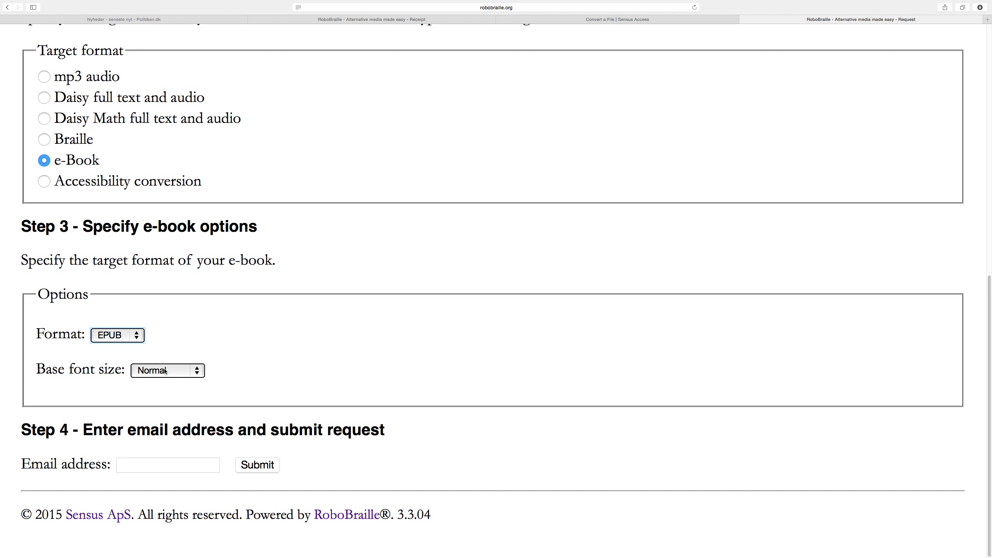
pyautogui.click(164, 370)
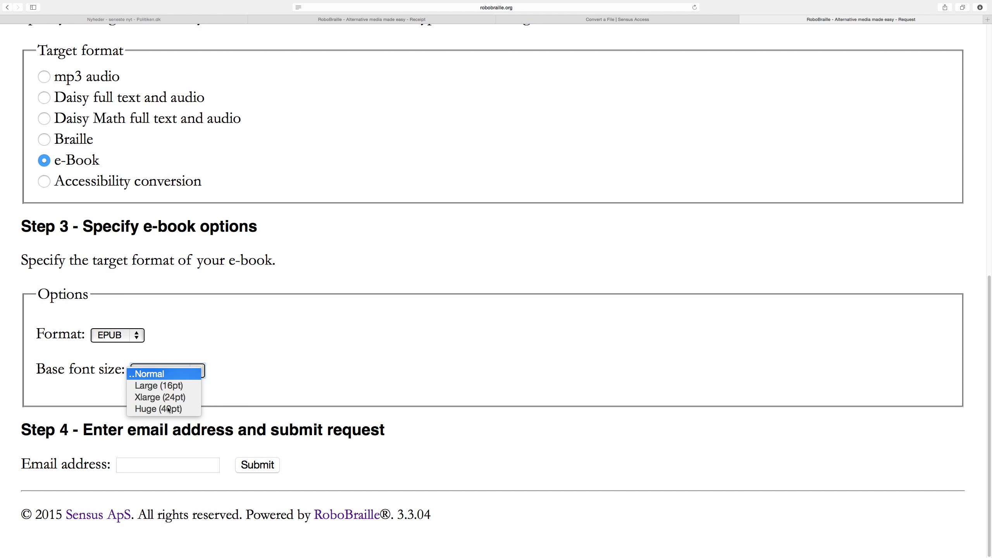
pyautogui.click(256, 389)
# Step: Enter the delivery e-mail address and submit the EPUB e-book request
pyautogui.click(162, 461)
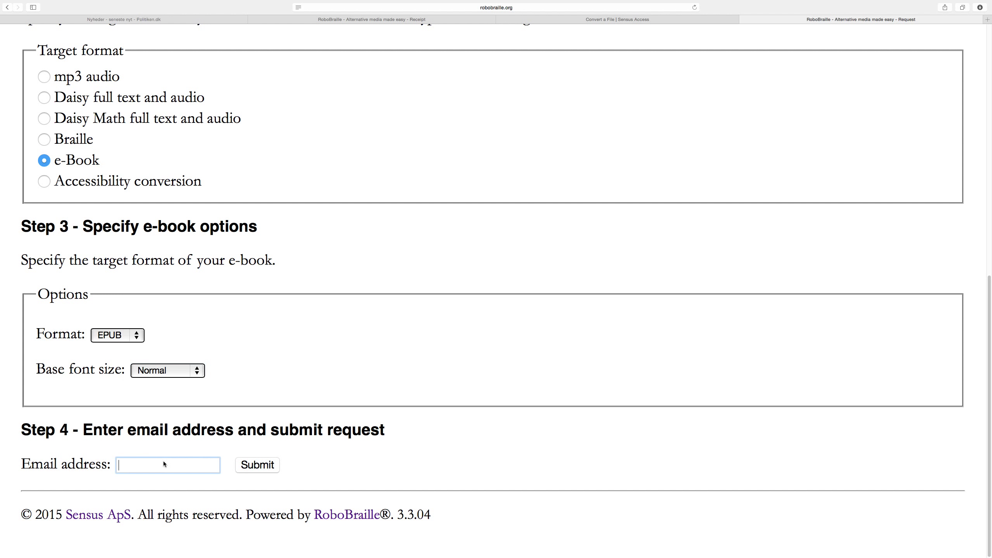
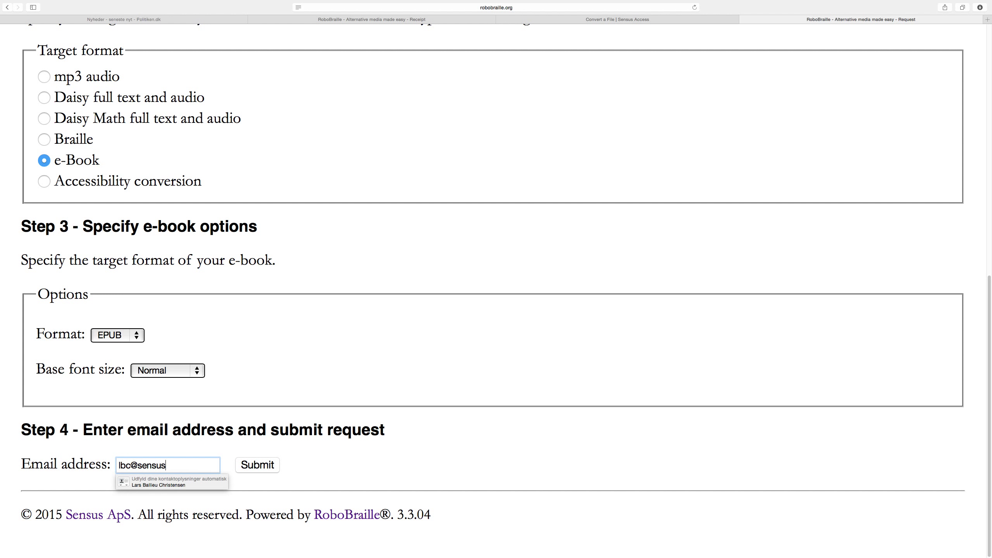
pyautogui.click(327, 457)
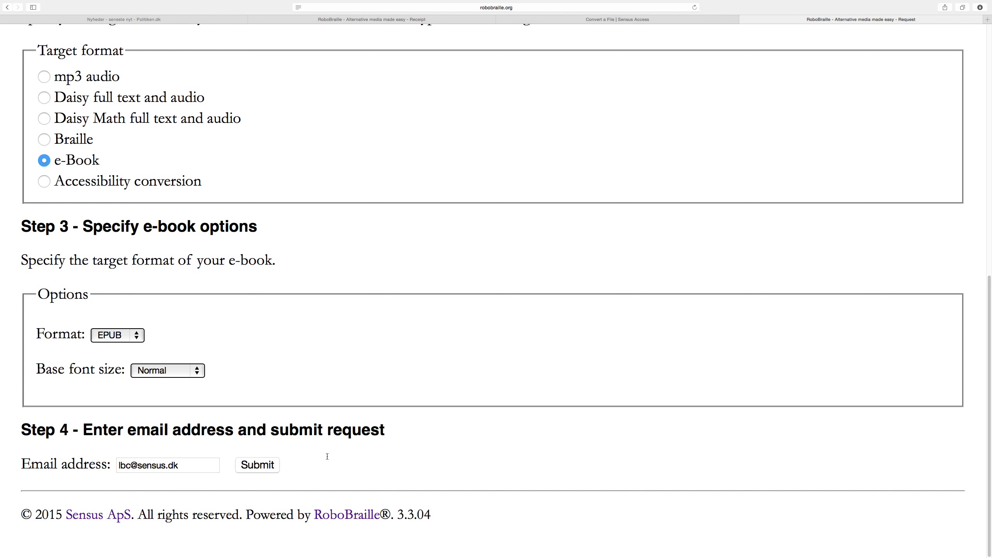
pyautogui.click(252, 465)
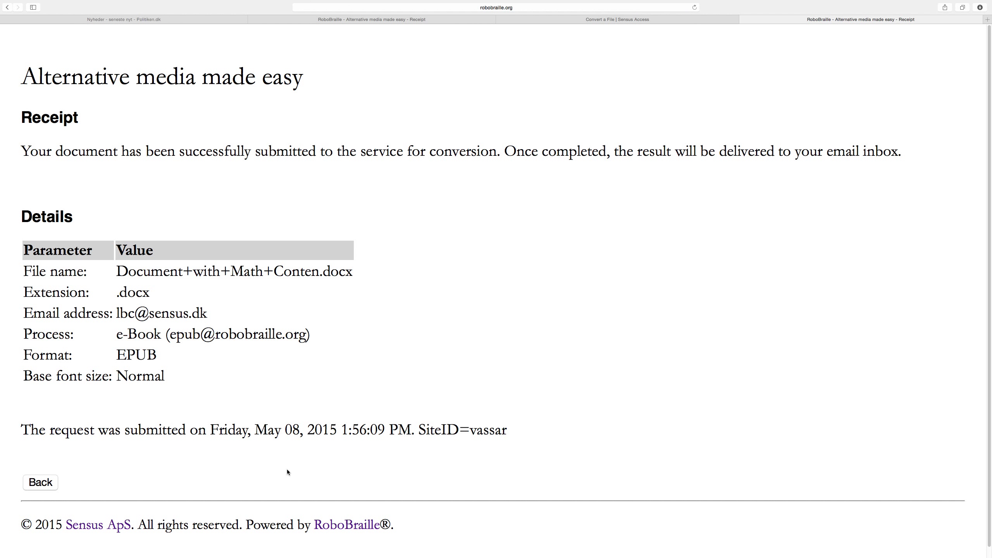
pyautogui.press('super+Tab')
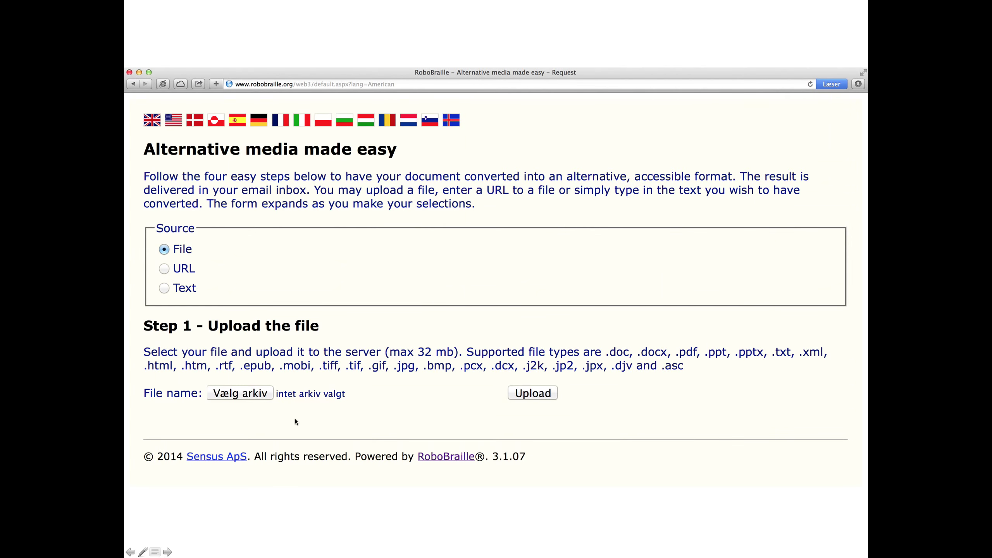
# Step: Advance the slideshow to the slide showing the Quadratic Concepts Word document
pyautogui.press('Right')
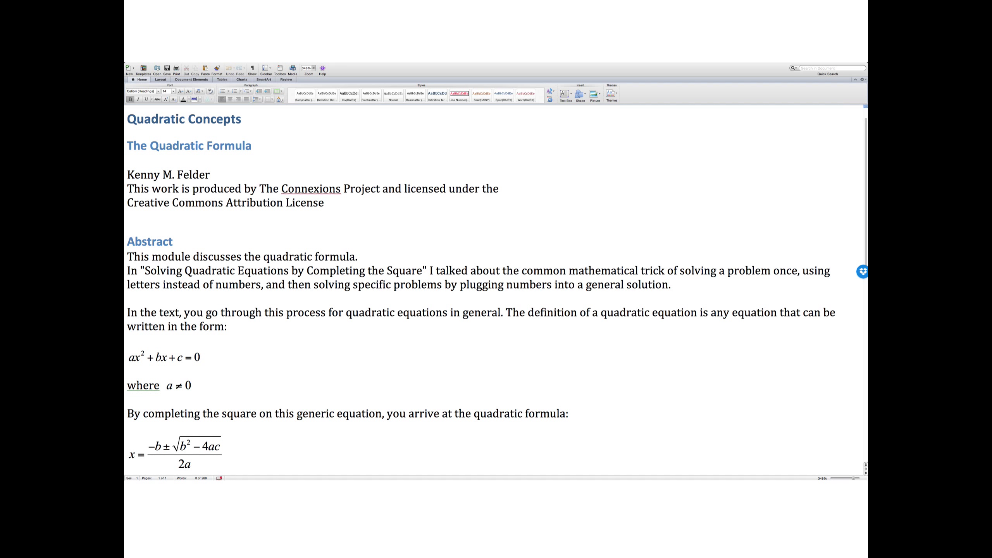
pyautogui.press('super+Tab')
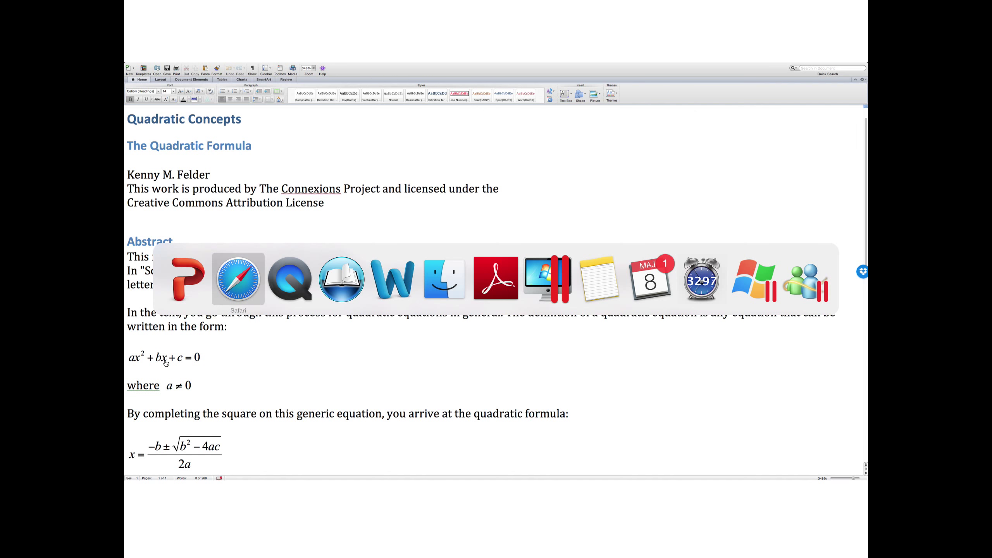
# Step: In ReadHear Pro, play the Quadratic Concepts e-book aloud from the Abstract, then pause it
pyautogui.press('super+Tab')
pyautogui.press('super+Tab')
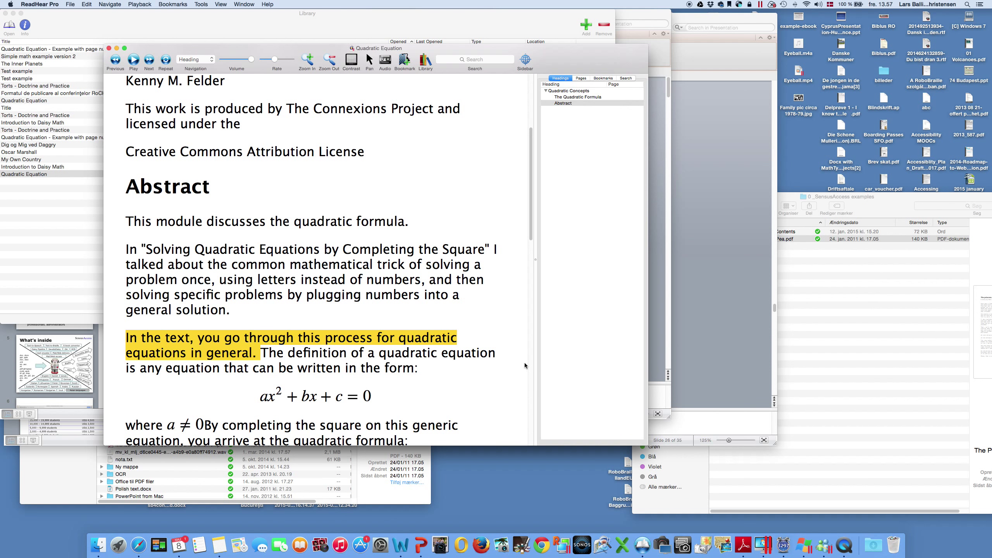
pyautogui.moveTo(531, 196); pyautogui.dragTo(532, 232)
pyautogui.scroll(3, 468, 254)
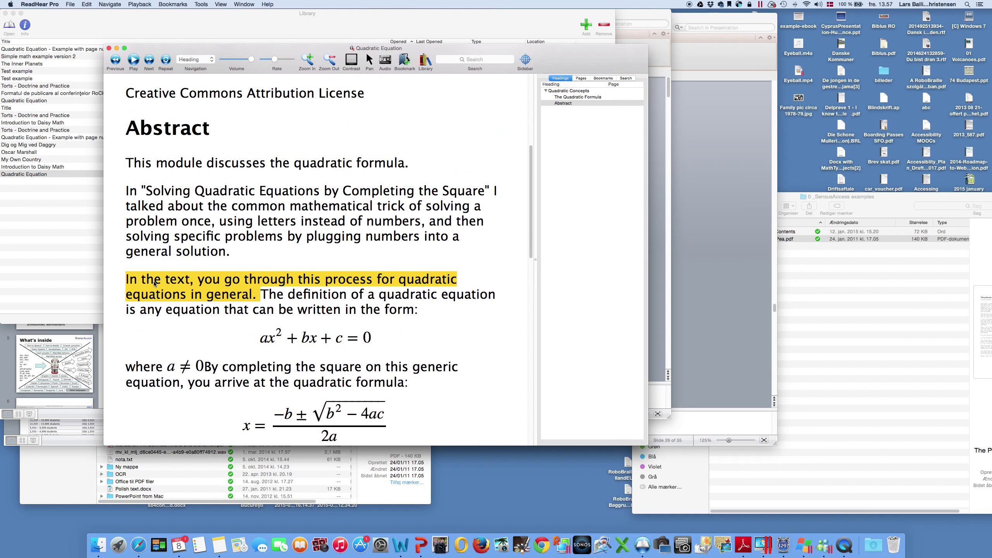
pyautogui.press('space')
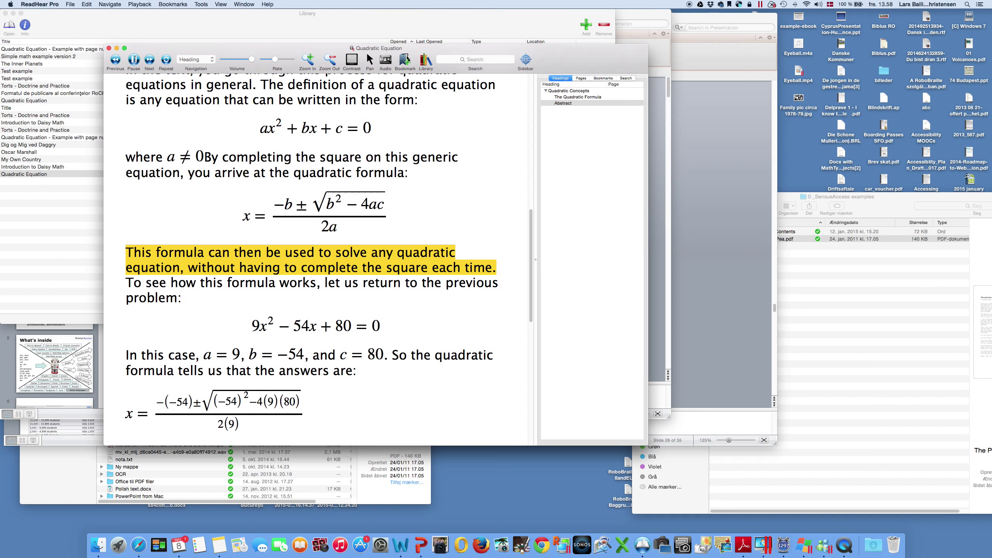
pyautogui.click(134, 60)
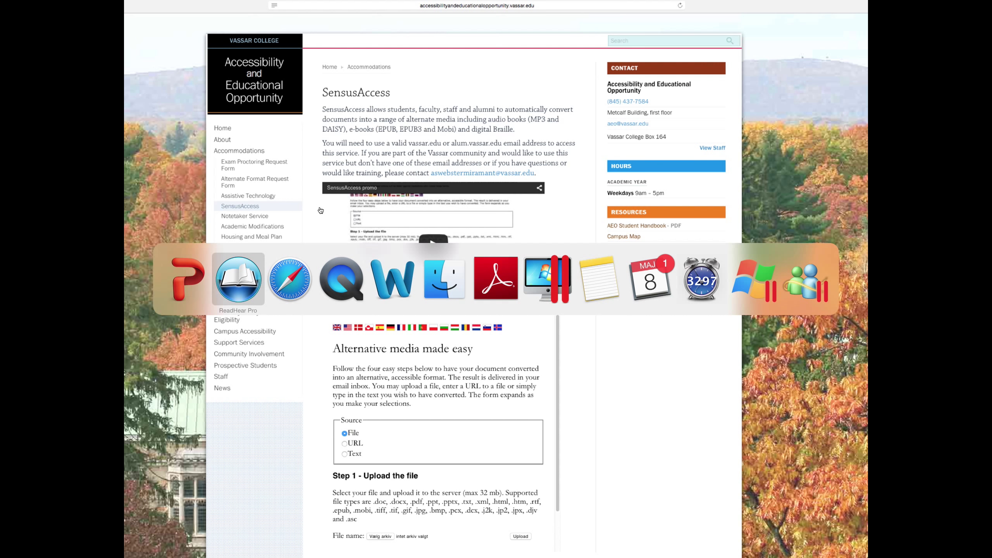
# Step: Cycle the app switcher past Safari back to PowerPoint and dismiss it without switching
pyautogui.press('super+Tab')
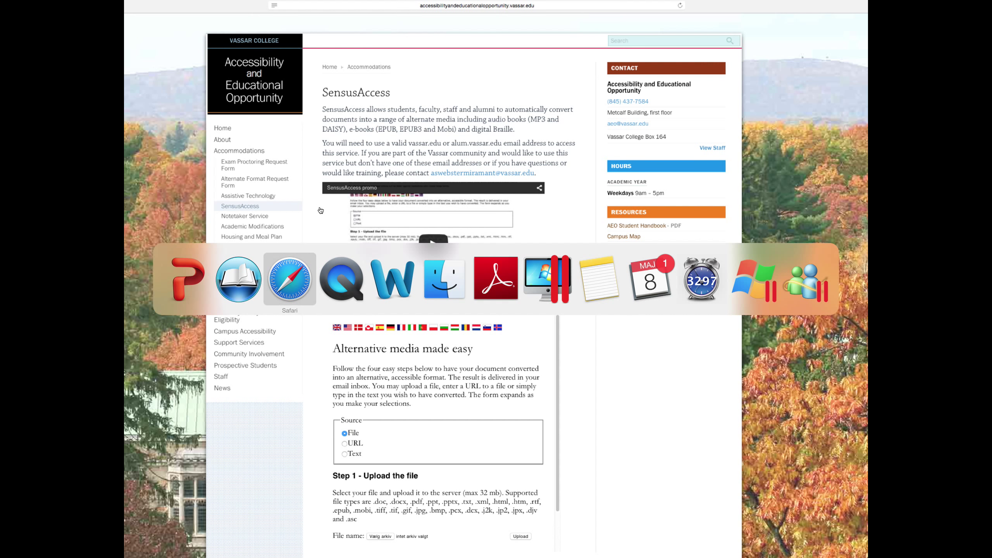
pyautogui.press('super+Tab')
pyautogui.press('super+Tab')
pyautogui.press('super+Tab')
pyautogui.press('super+Tab')
pyautogui.press('super+Tab')
pyautogui.press('super+Tab')
pyautogui.press('super+Tab')
pyautogui.press('super+Tab')
pyautogui.press('super+Tab')
pyautogui.press('super+Tab')
pyautogui.press('super+Tab')
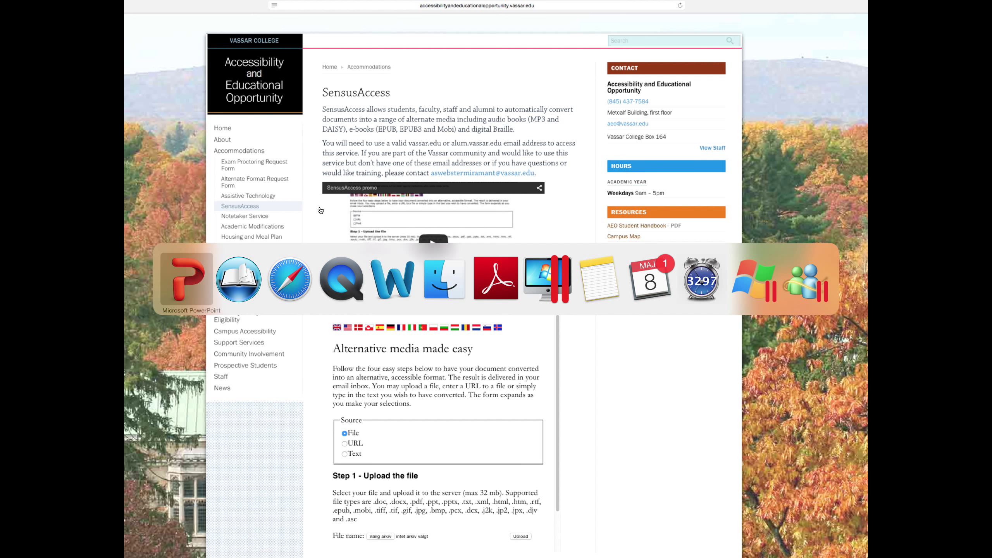
pyautogui.press('Escape')
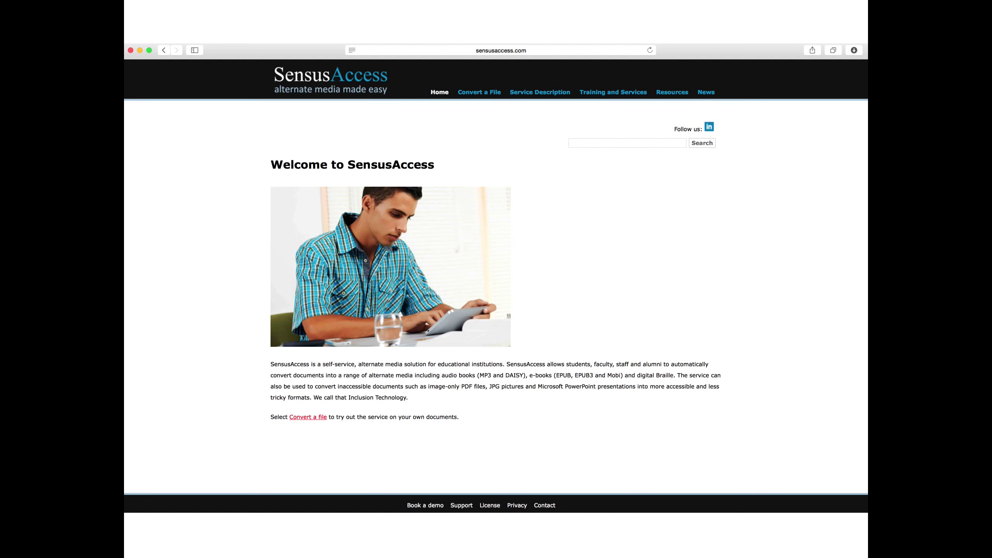
# Step: Open sensusaccess.com in Safari from the slide link, zoom in, and go to Convert a File
pyautogui.click(483, 122)
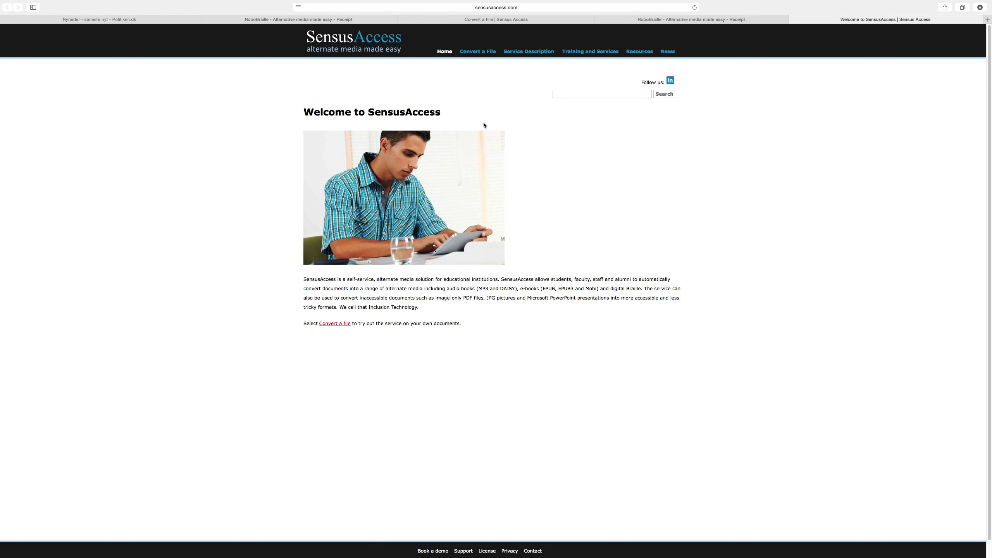
pyautogui.press('super+plus')
pyautogui.press('super+plus')
pyautogui.press('super+plus')
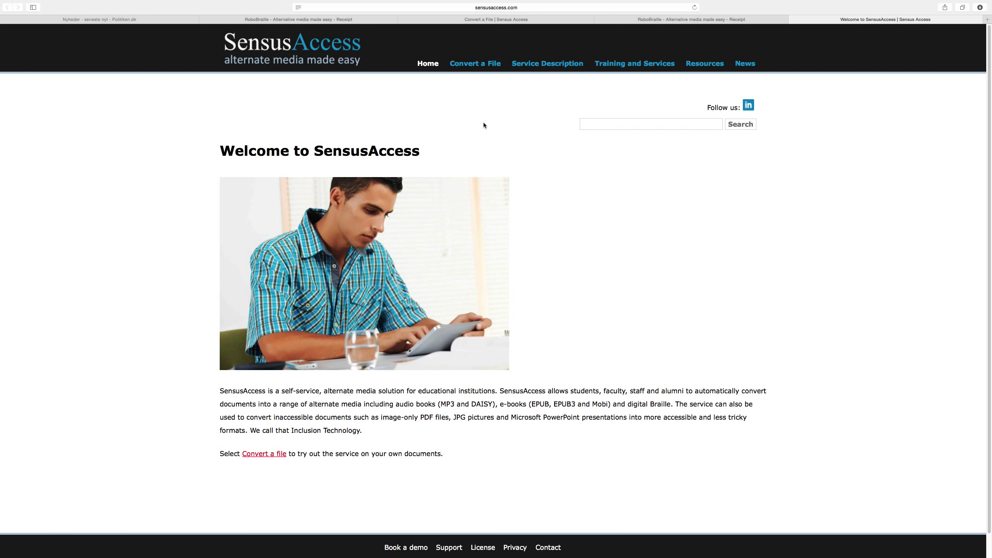
pyautogui.click(471, 65)
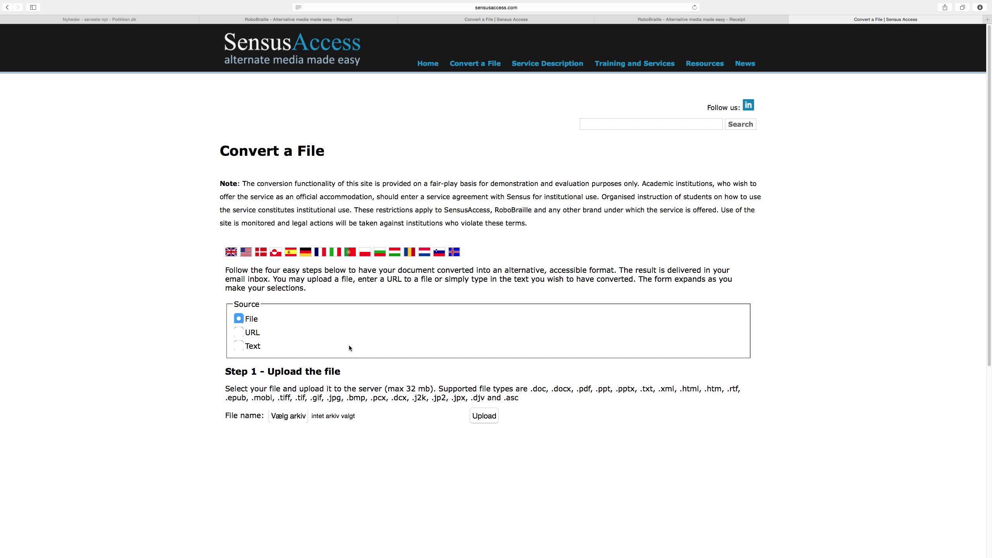
# Step: Browse the SensusAccess Resources, Guides and Best Practices, and Academic papers pages
pyautogui.click(696, 65)
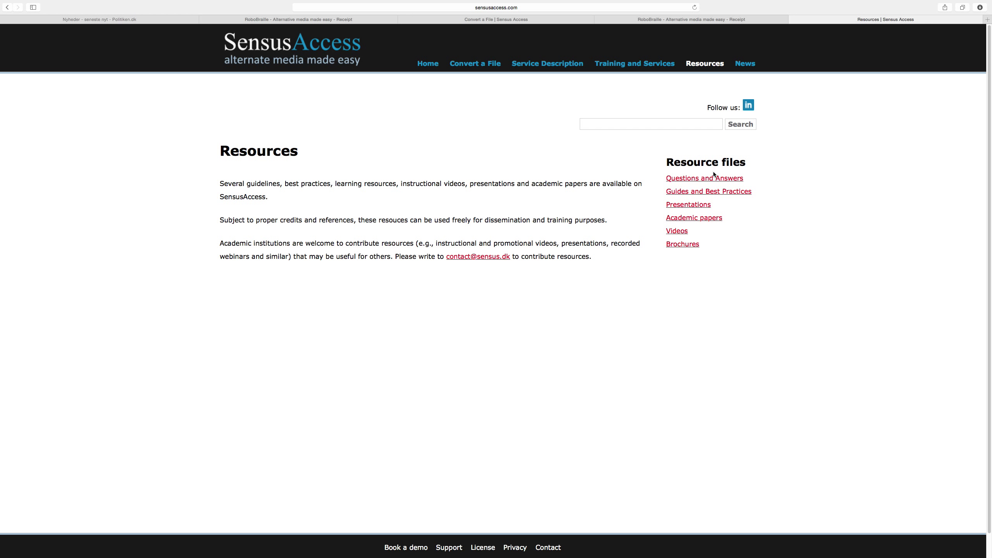
pyautogui.click(699, 192)
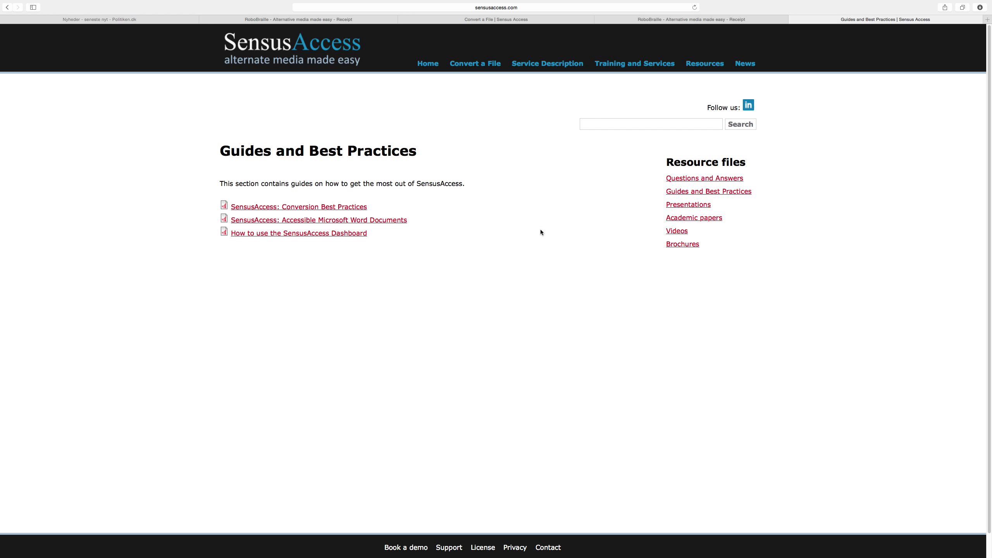
pyautogui.click(677, 219)
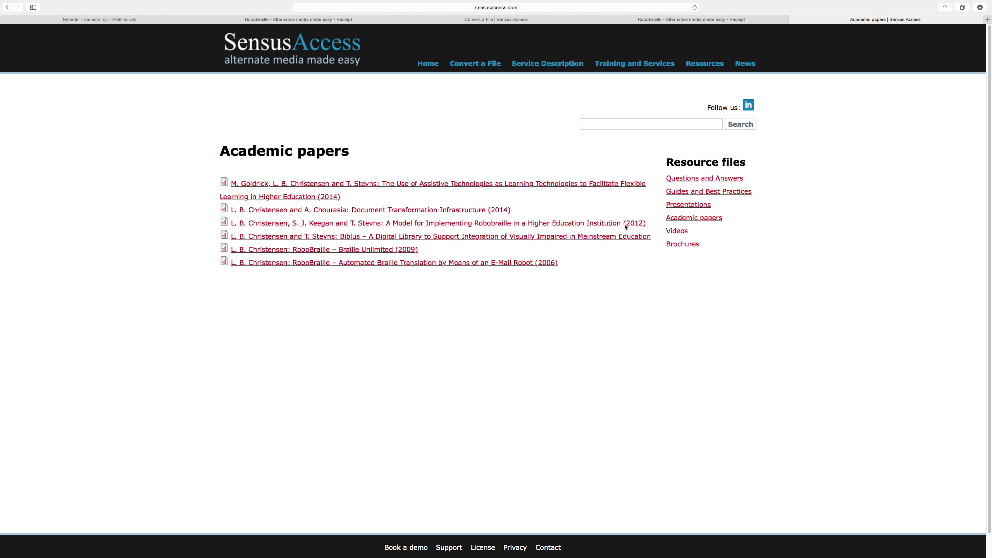
# Step: Go to the Videos page and scroll through the listed tutorial videos
pyautogui.click(677, 232)
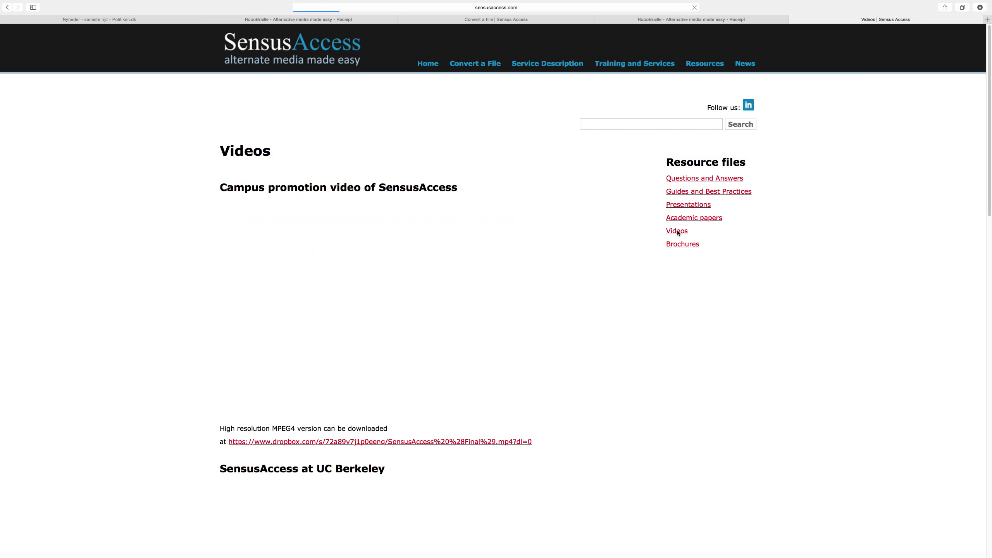
pyautogui.scroll(-10, 293, 311)
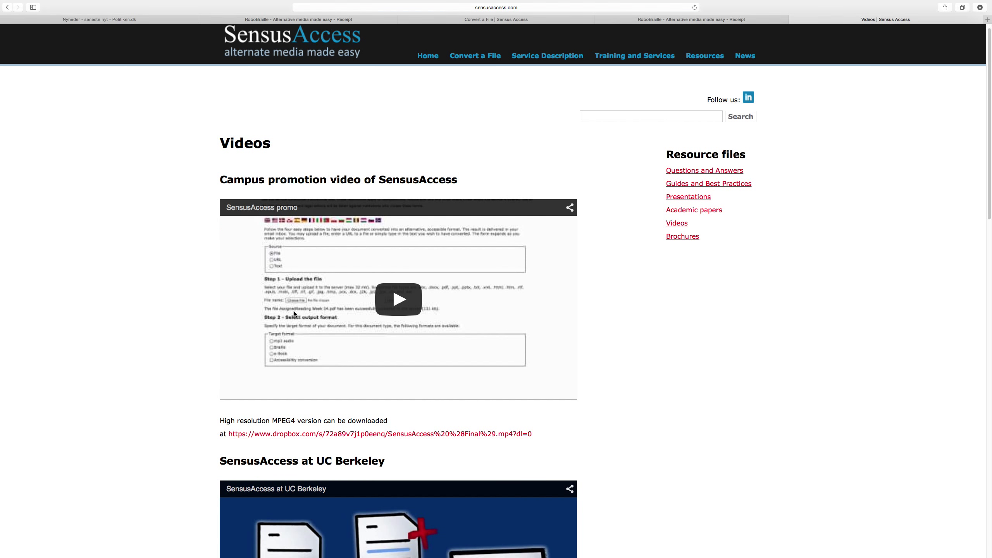
pyautogui.scroll(-2, 295, 314)
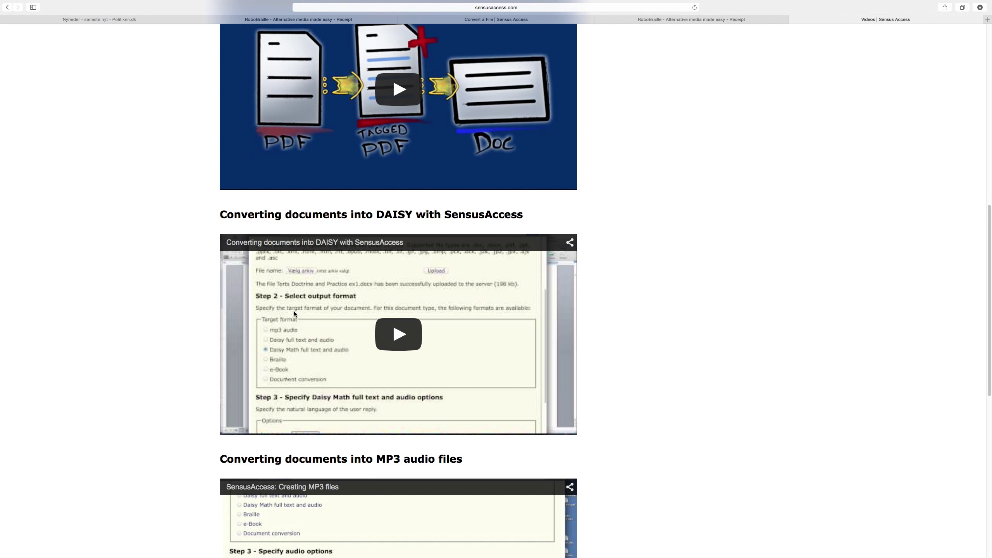
pyautogui.scroll(-2, 316, 287)
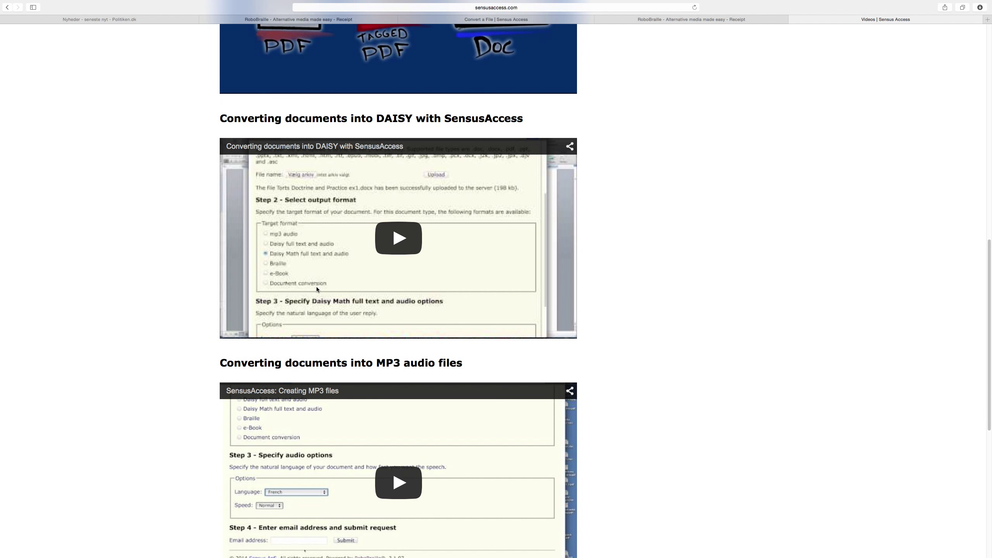
pyautogui.scroll(-9, 316, 288)
pyautogui.scroll(12, 316, 287)
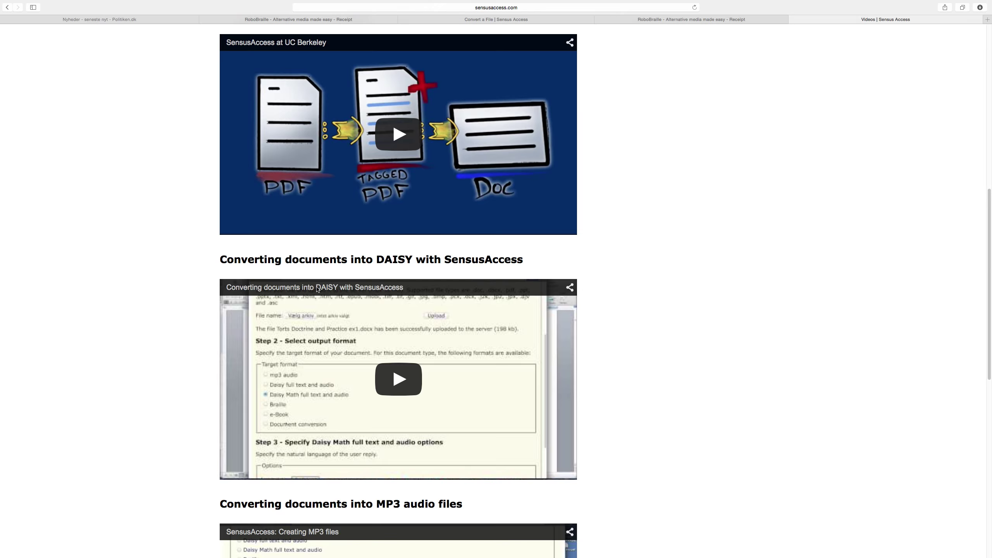
pyautogui.scroll(10, 316, 287)
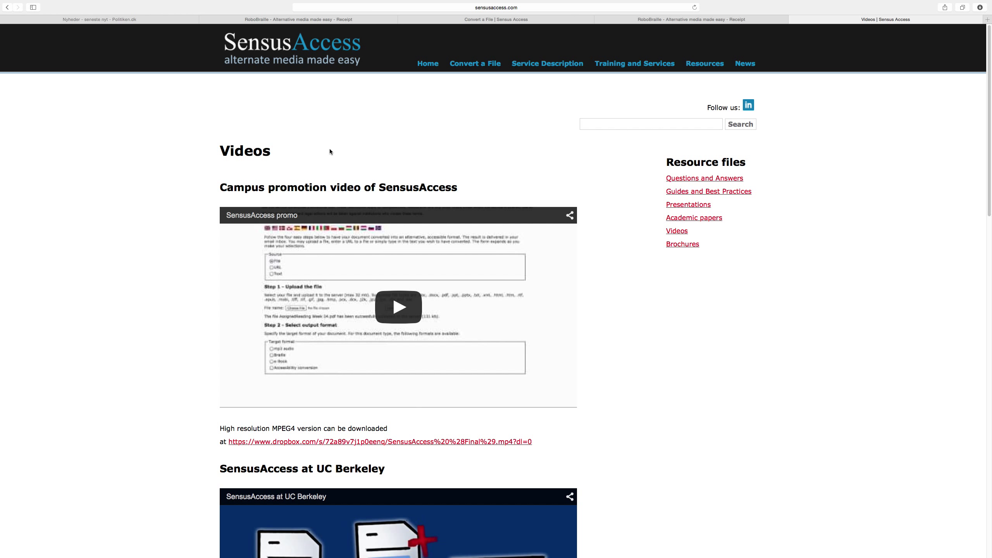